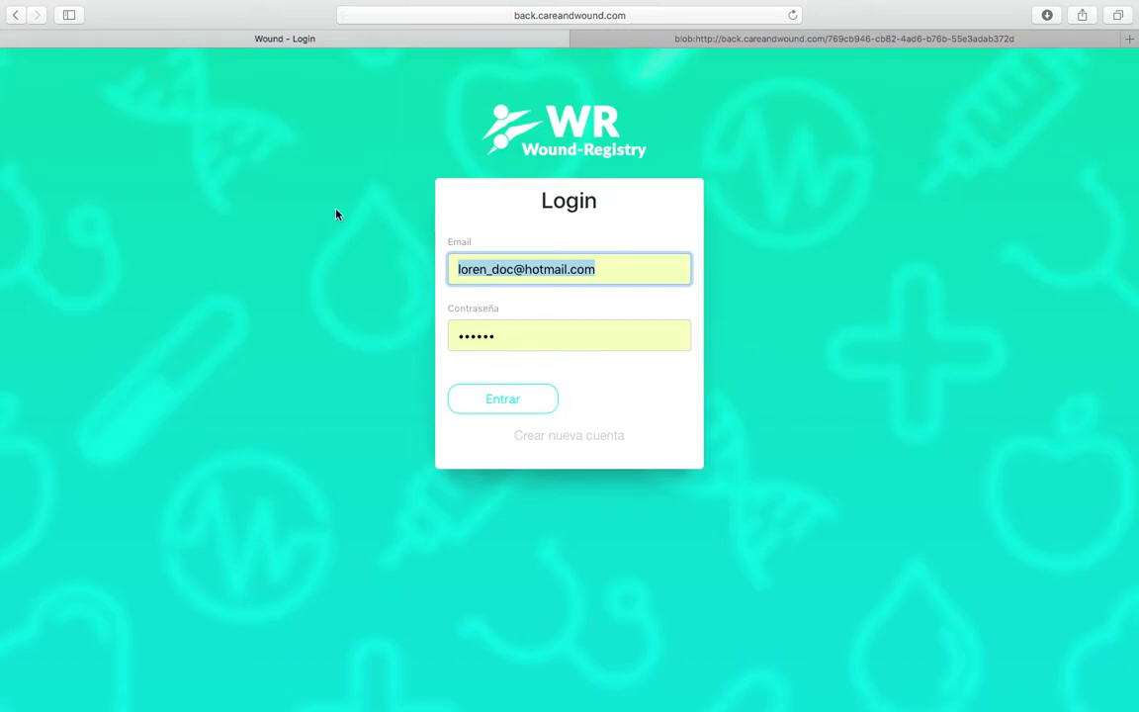
Step: Log in with the prefilled account credentials and open the tutorial's Etiología section
left_click(502, 400)
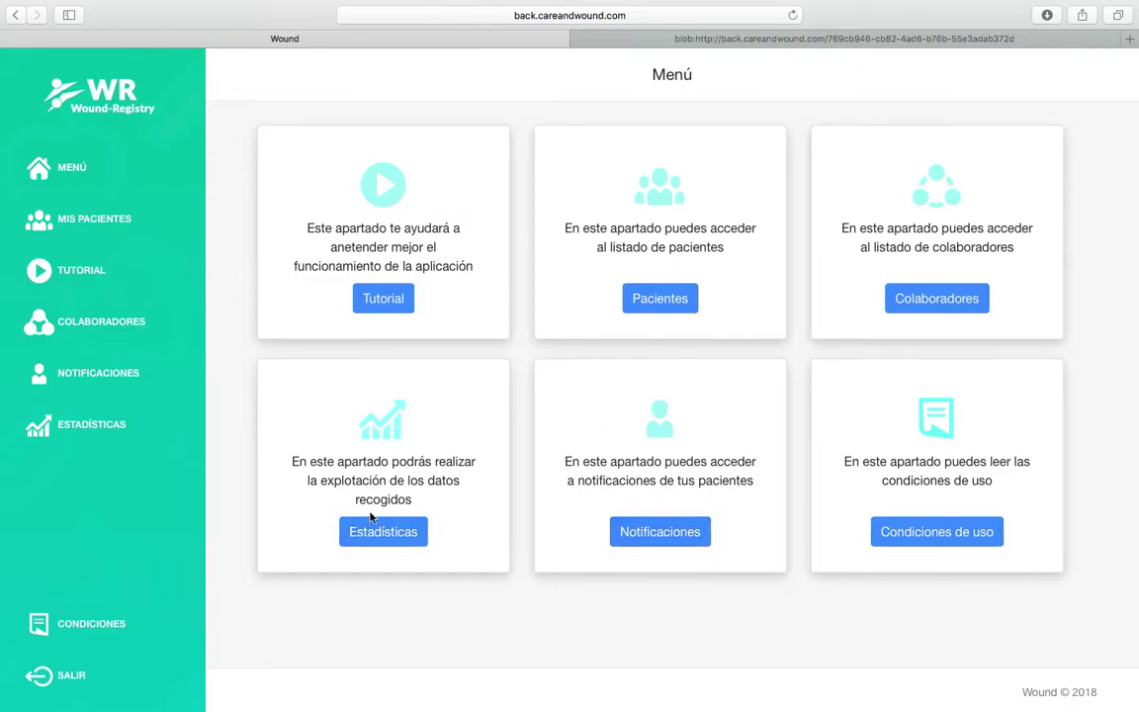
left_click(381, 302)
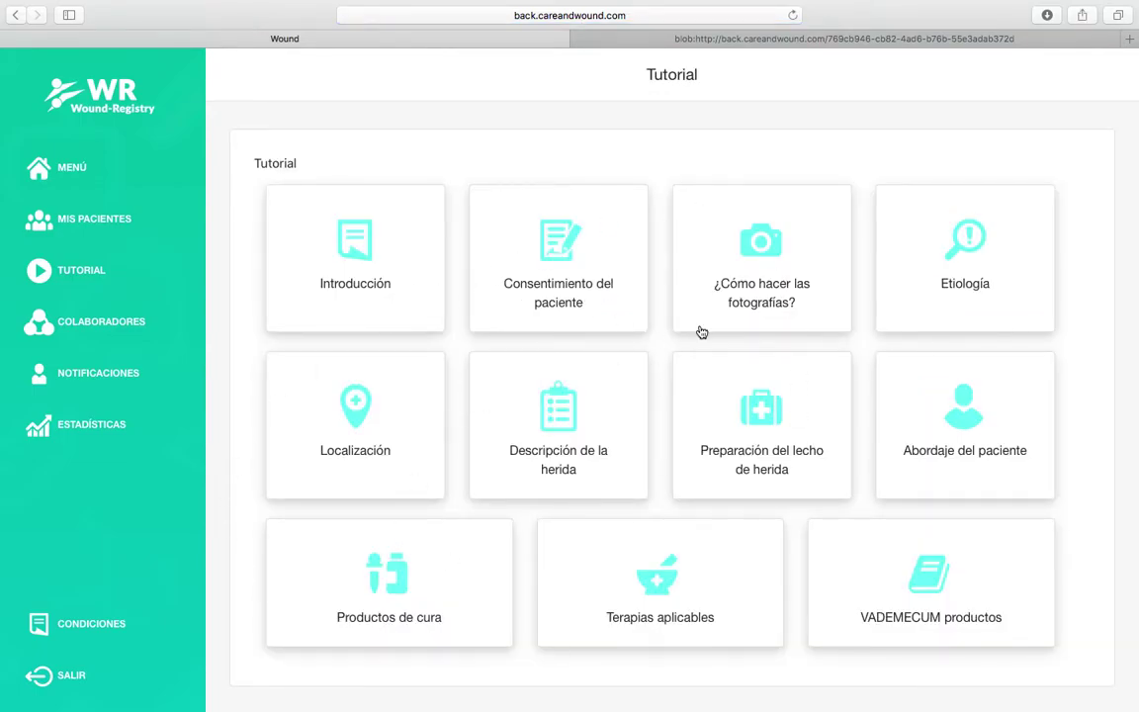
left_click(955, 265)
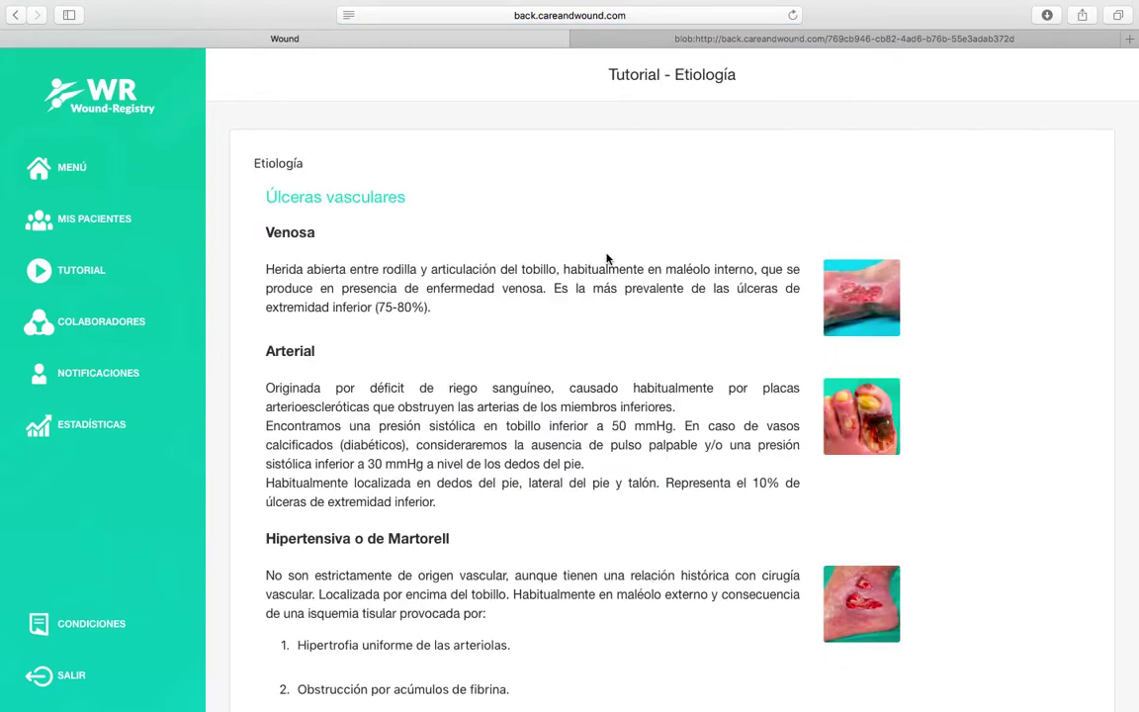
Step: View the venous ulcer photo at full size, closing the leftover blob page and the photo to return to the Etiología page
scroll(608, 259, "down", 3)
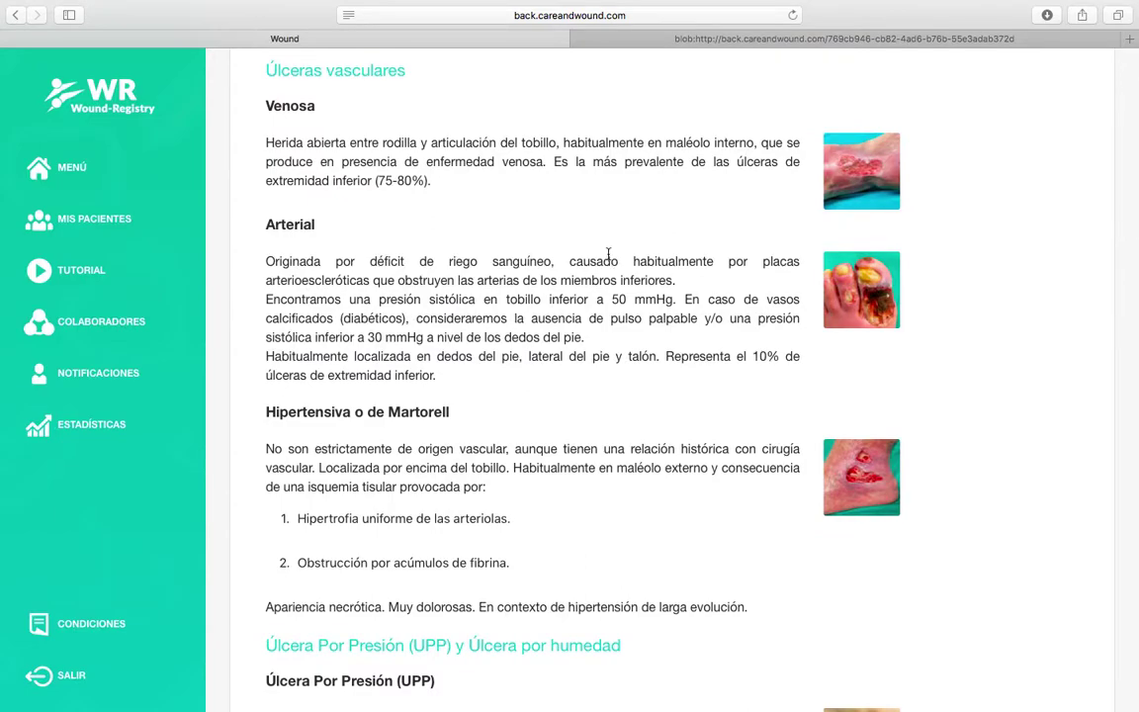
scroll(608, 259, "up", 2)
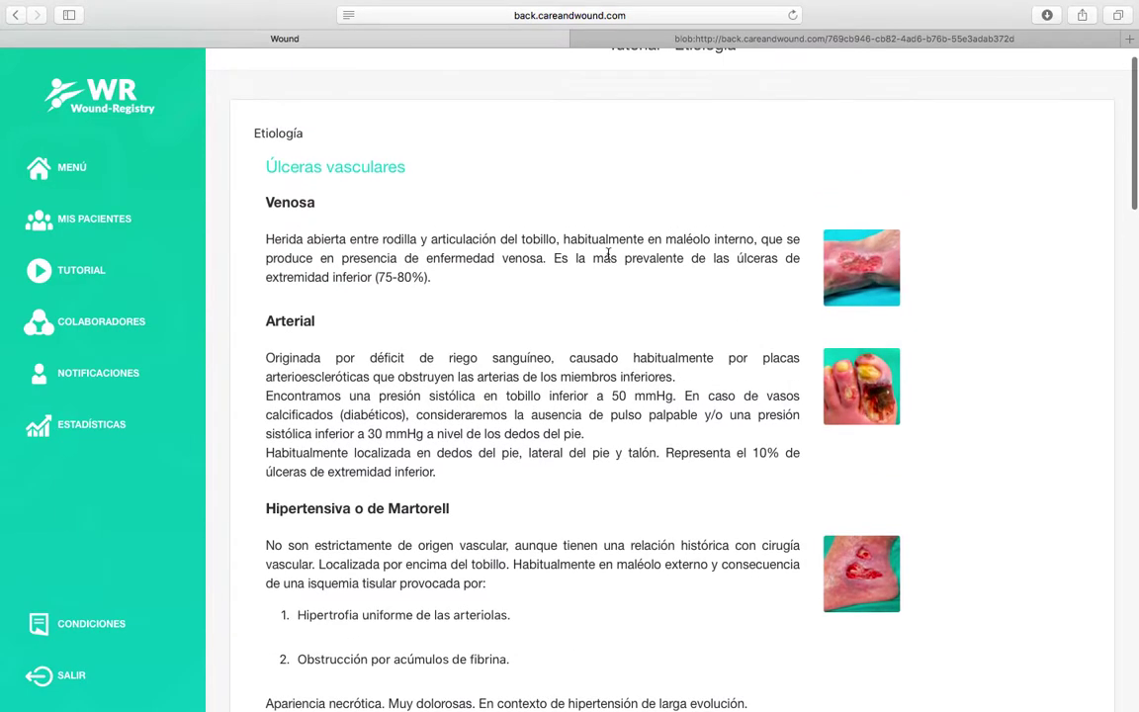
left_click(869, 273)
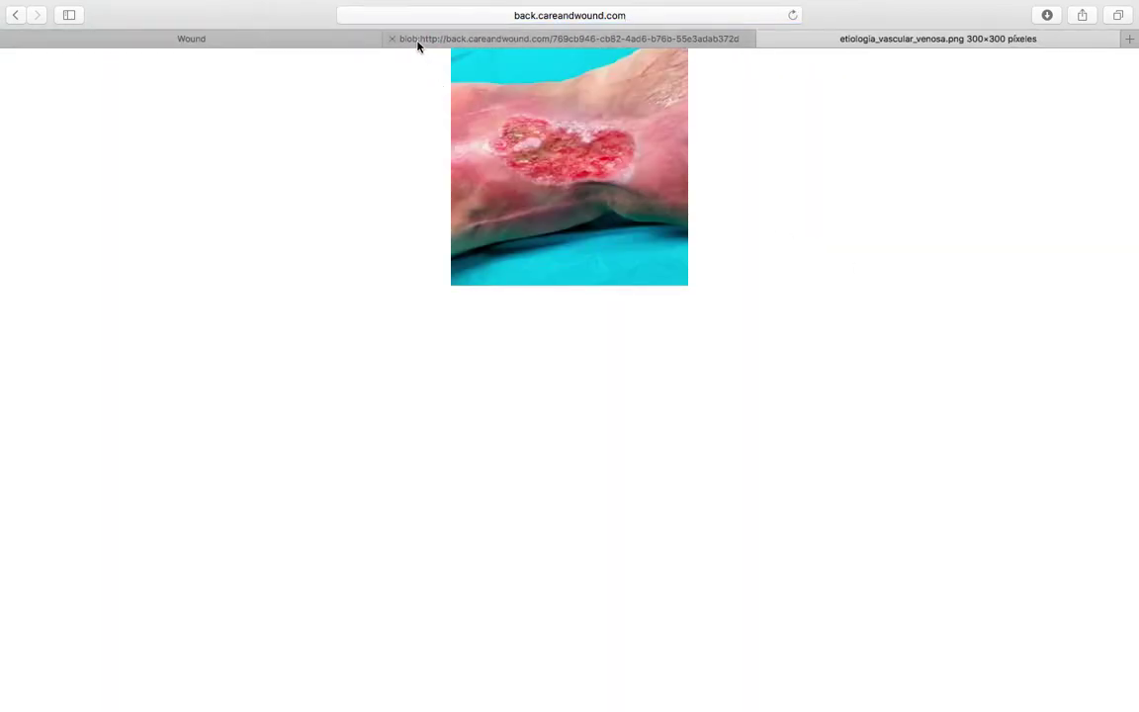
left_click(390, 39)
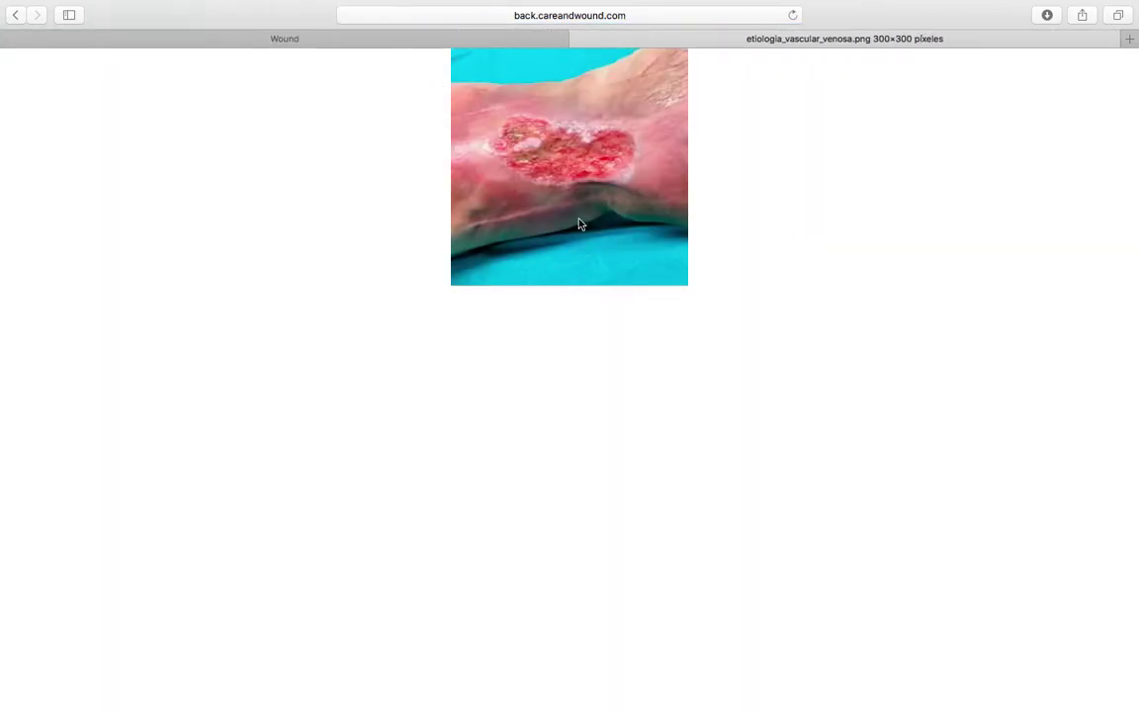
left_click(581, 39)
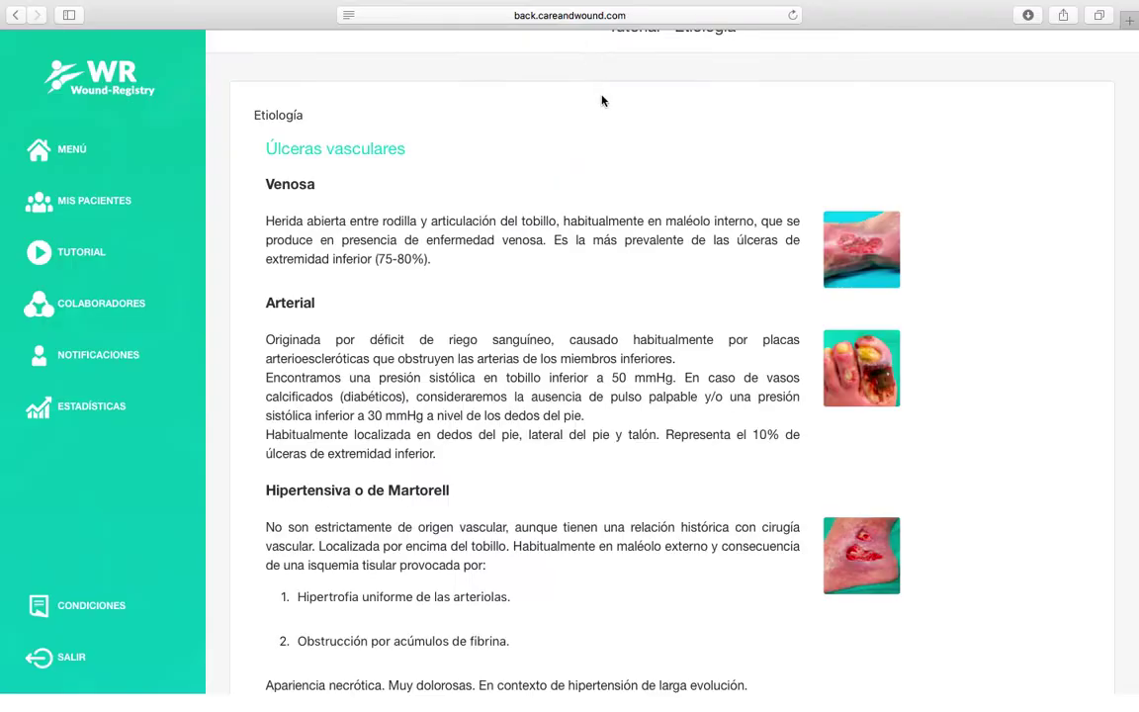
Step: Skim the remaining wound types on the Etiología page down to the bibliography and return to the tutorial overview
scroll(621, 336, "down", 20)
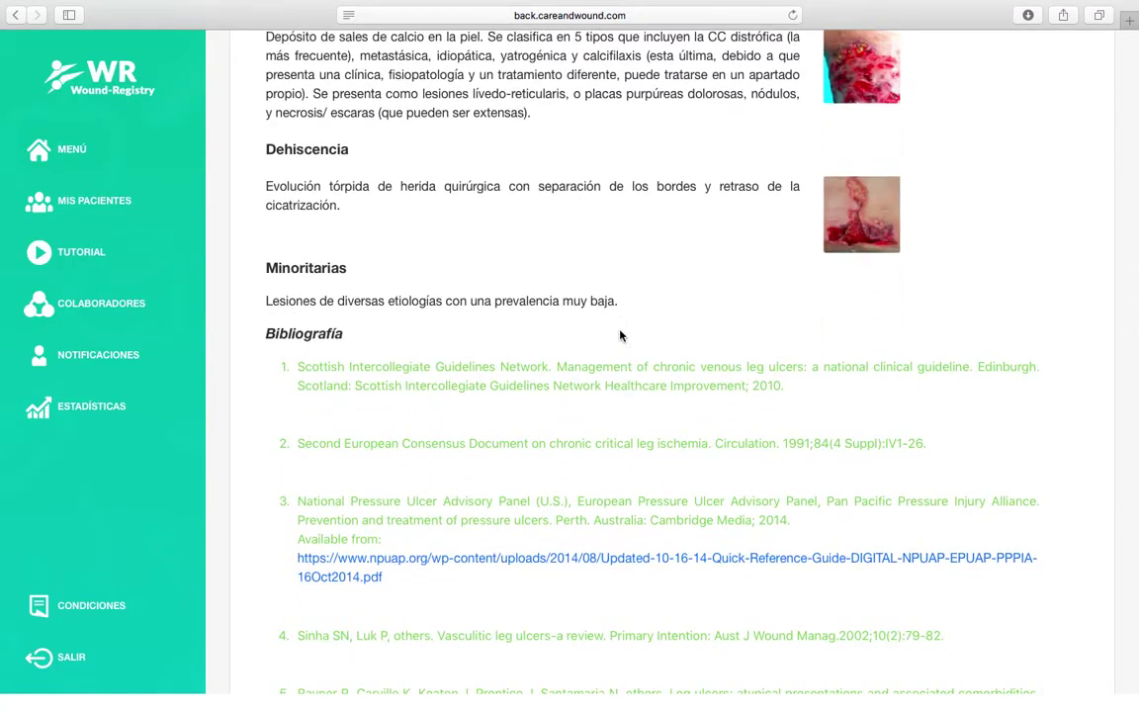
scroll(620, 336, "up", 20)
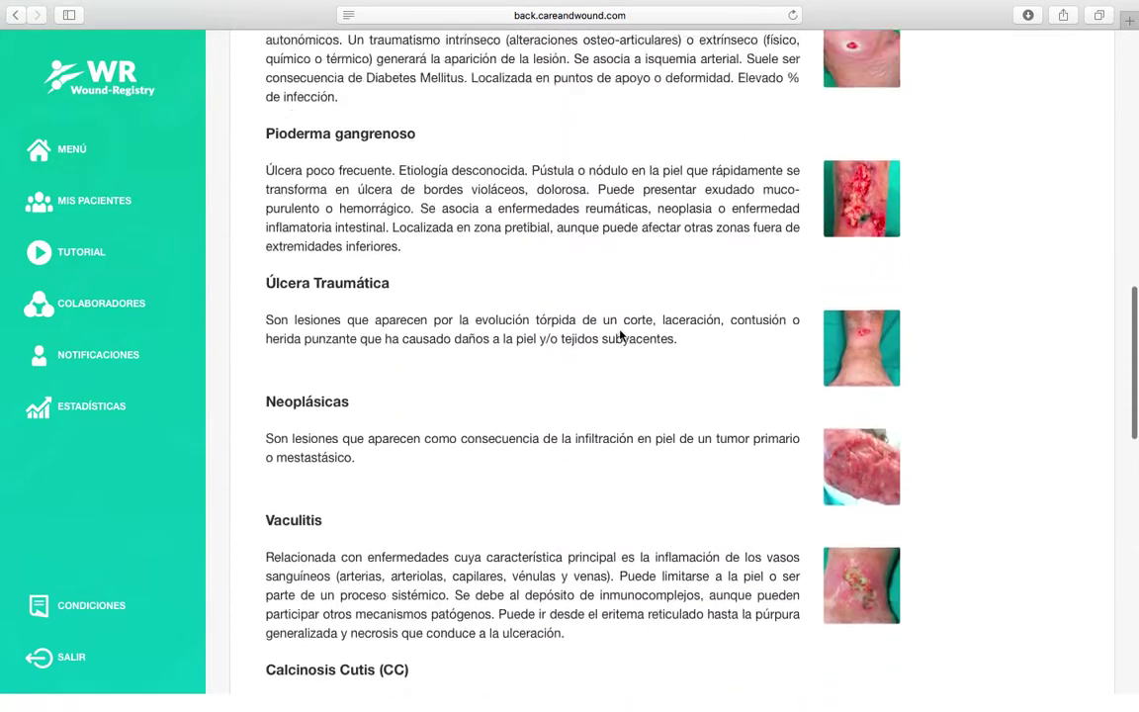
left_click(15, 16)
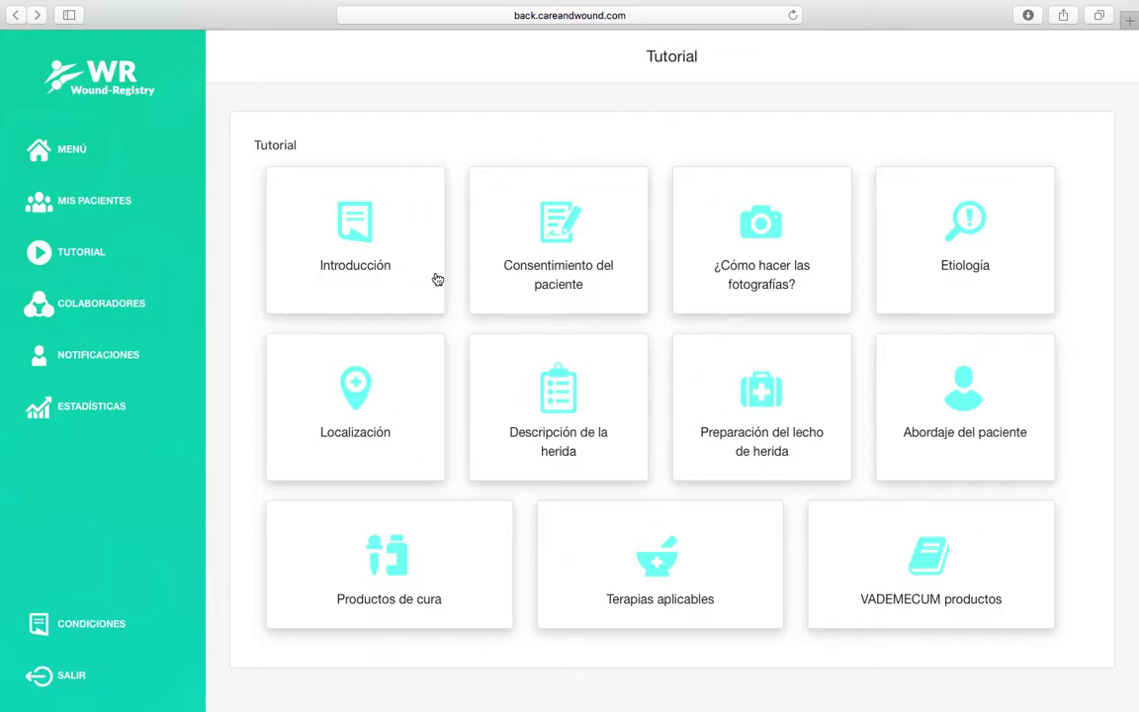
Step: Browse the list of own patients and open the record of patient number 8
left_click(85, 217)
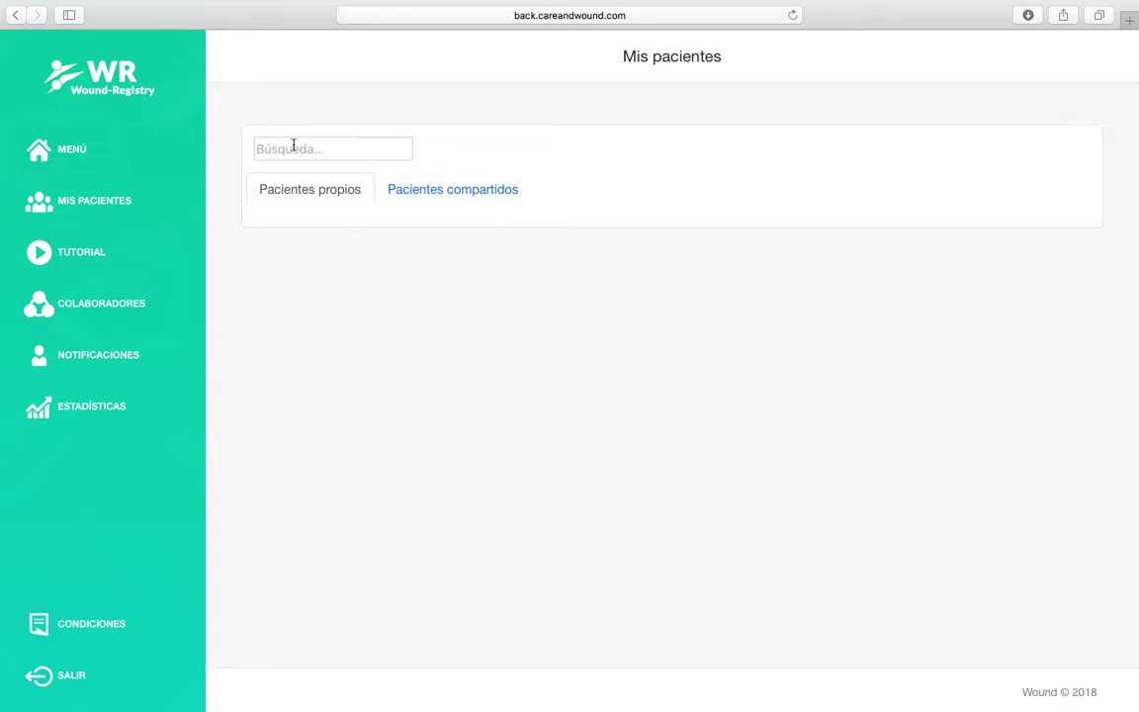
scroll(445, 332, "down", 5)
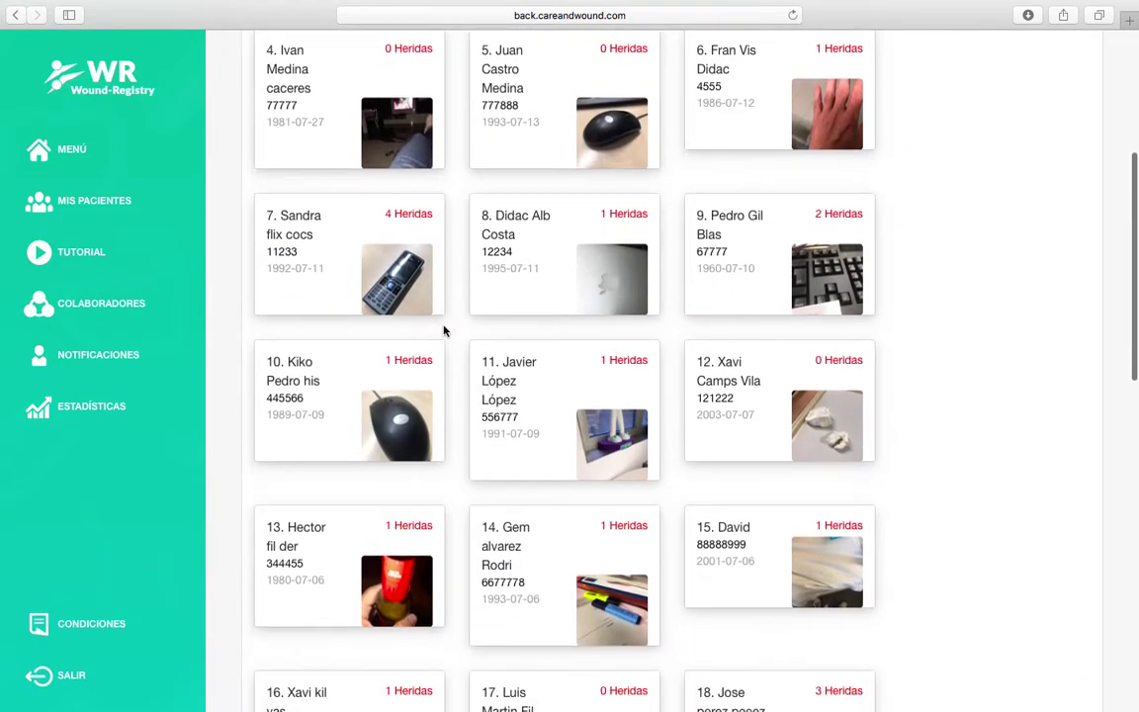
scroll(445, 332, "up", 1)
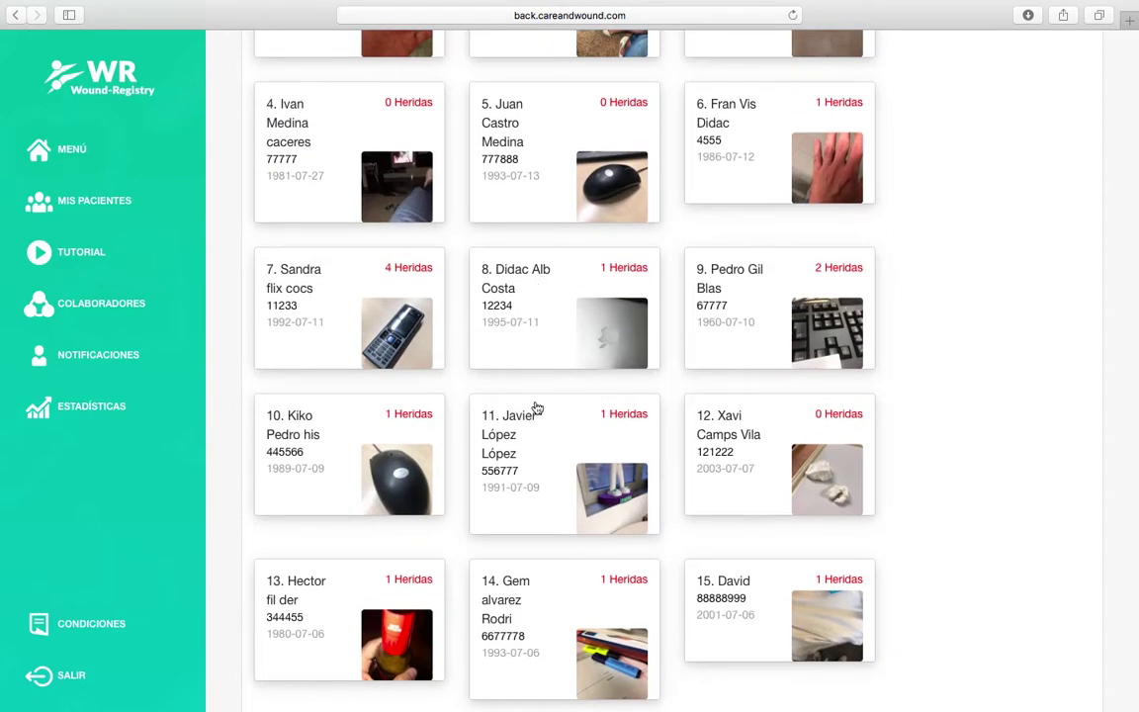
scroll(483, 367, "down", 1)
left_click(491, 258)
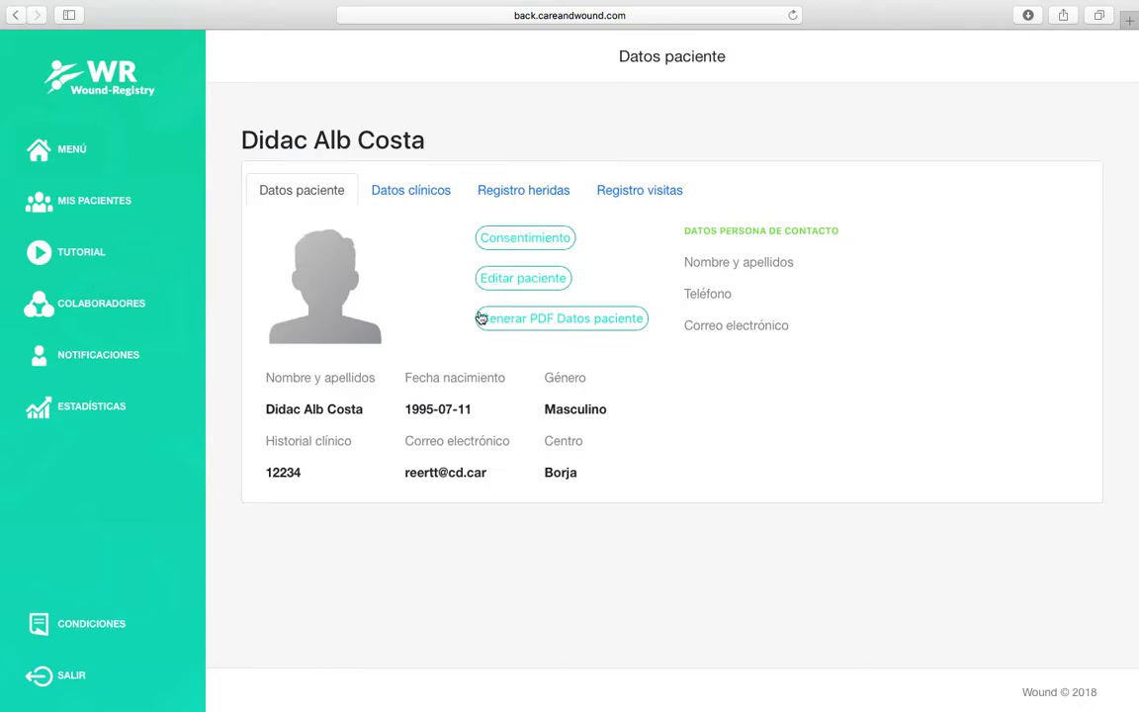
Step: Read the patient's informed consent document down to the signatures and close it
left_click(504, 242)
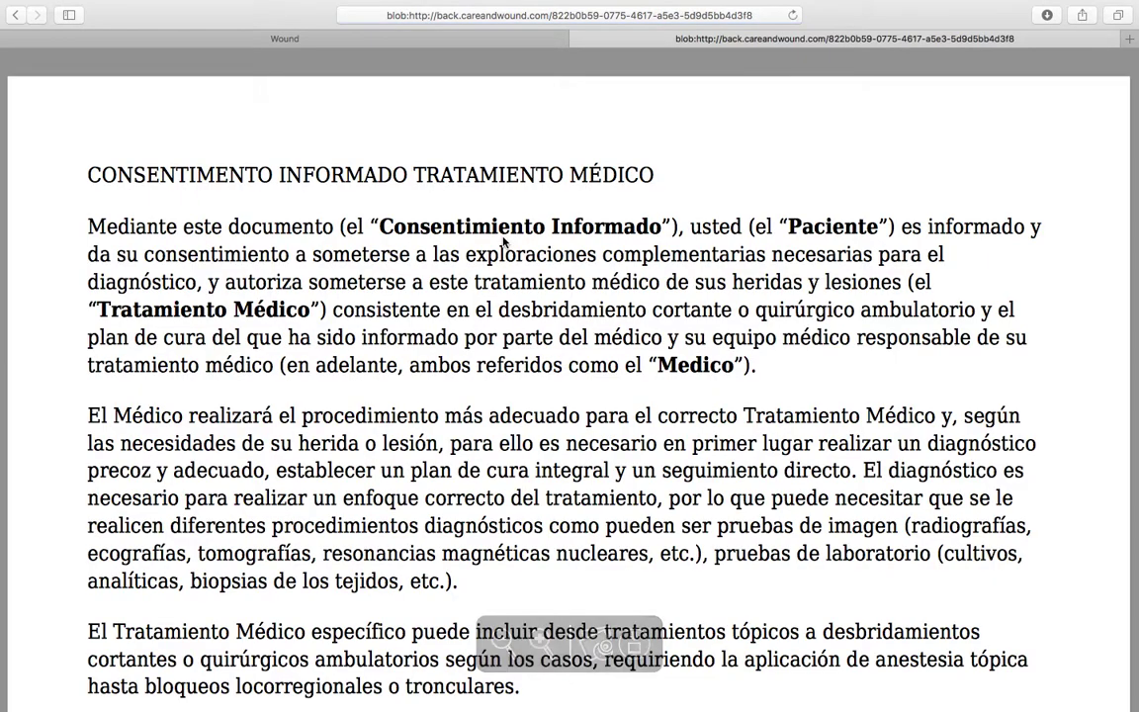
scroll(503, 242, "down", 20)
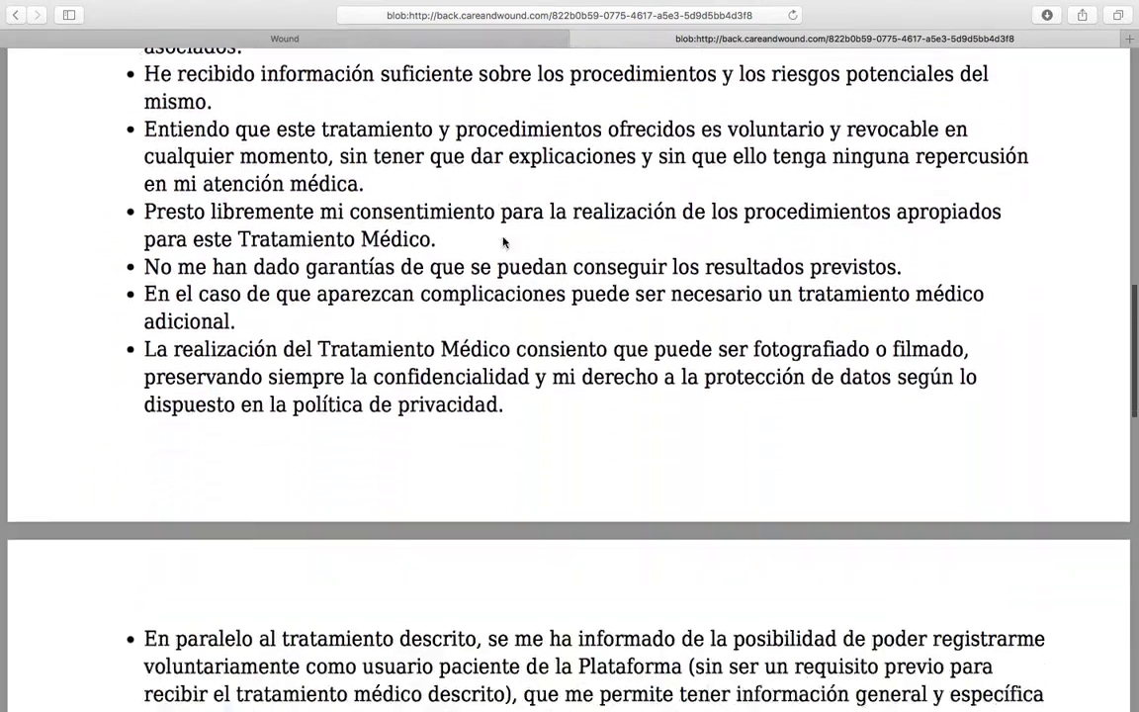
scroll(503, 242, "down", 7)
scroll(503, 242, "up", 3)
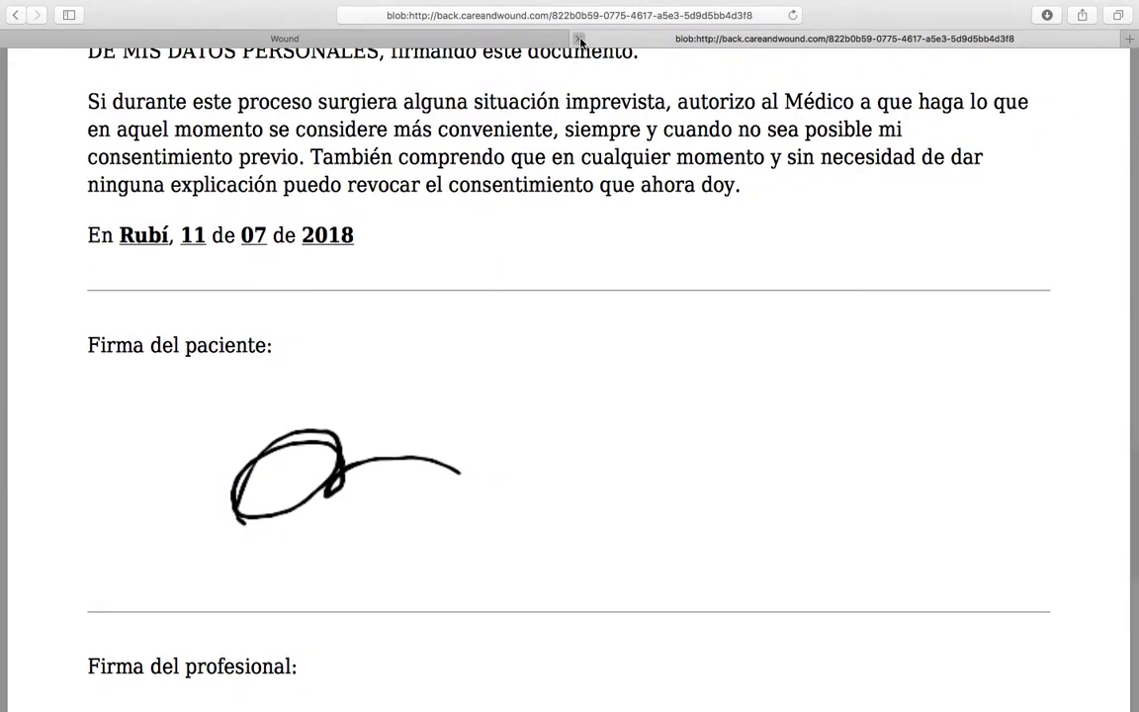
left_click(580, 40)
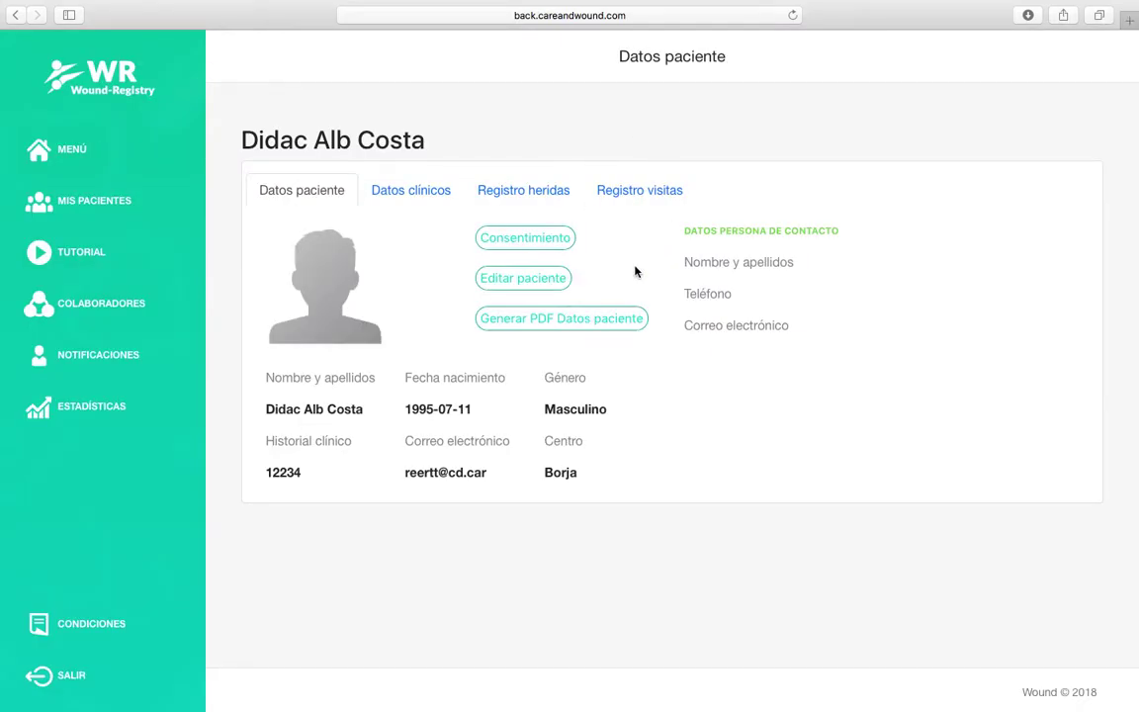
Step: Review the clinical data and physical examination in the patient's edit form, and return to the patient record without saving
left_click(535, 278)
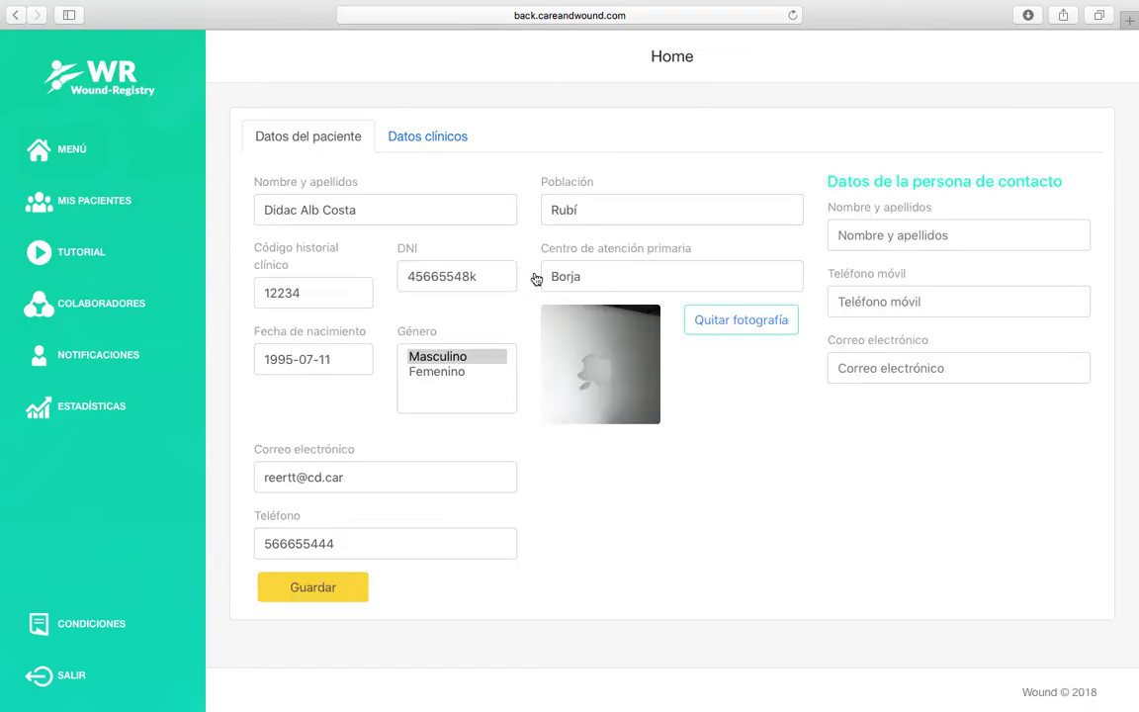
left_click(451, 148)
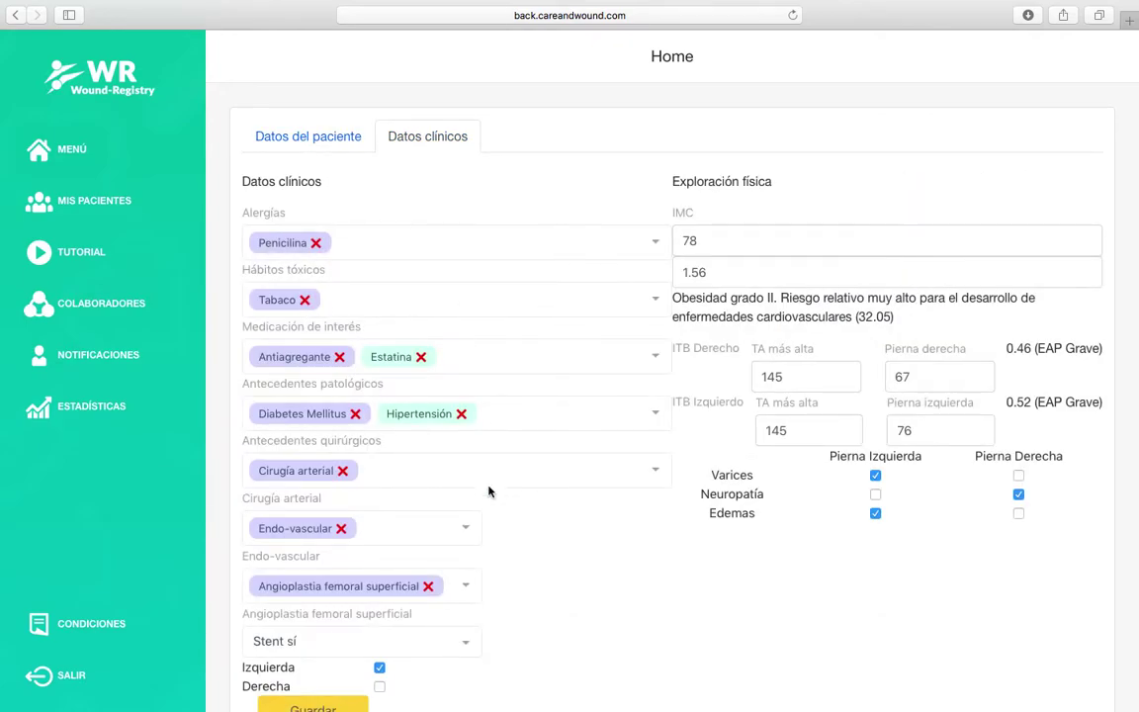
scroll(492, 472, "down", 3)
scroll(494, 469, "up", 2)
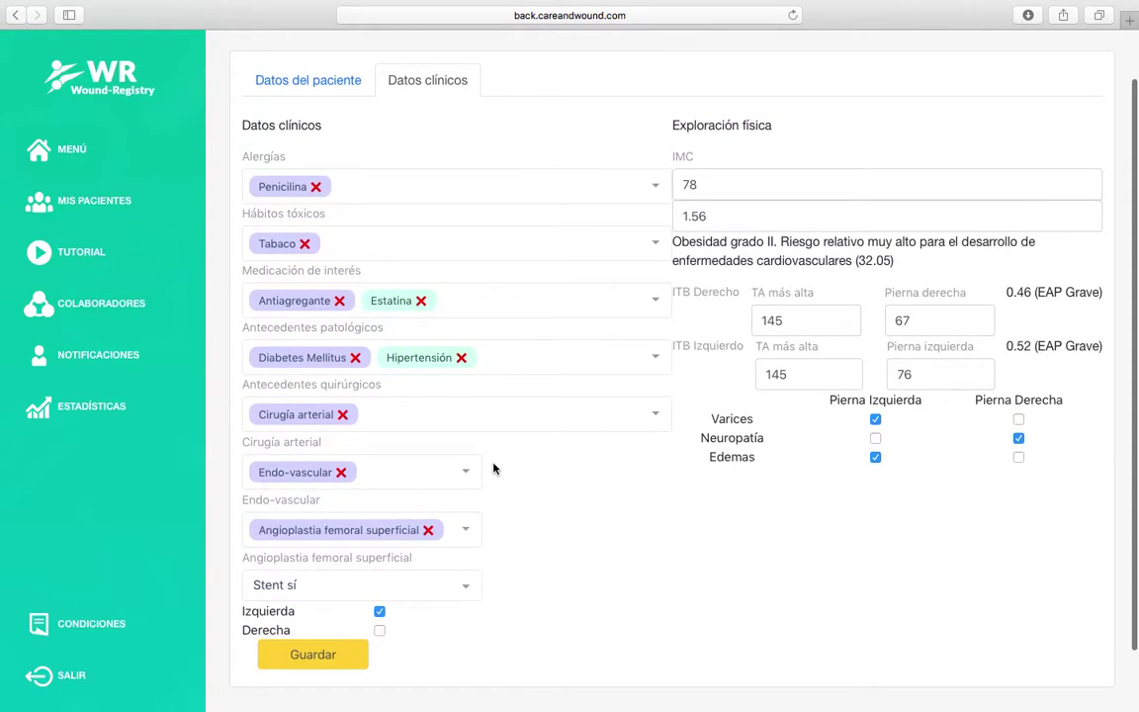
scroll(494, 468, "down", 1)
scroll(494, 468, "up", 2)
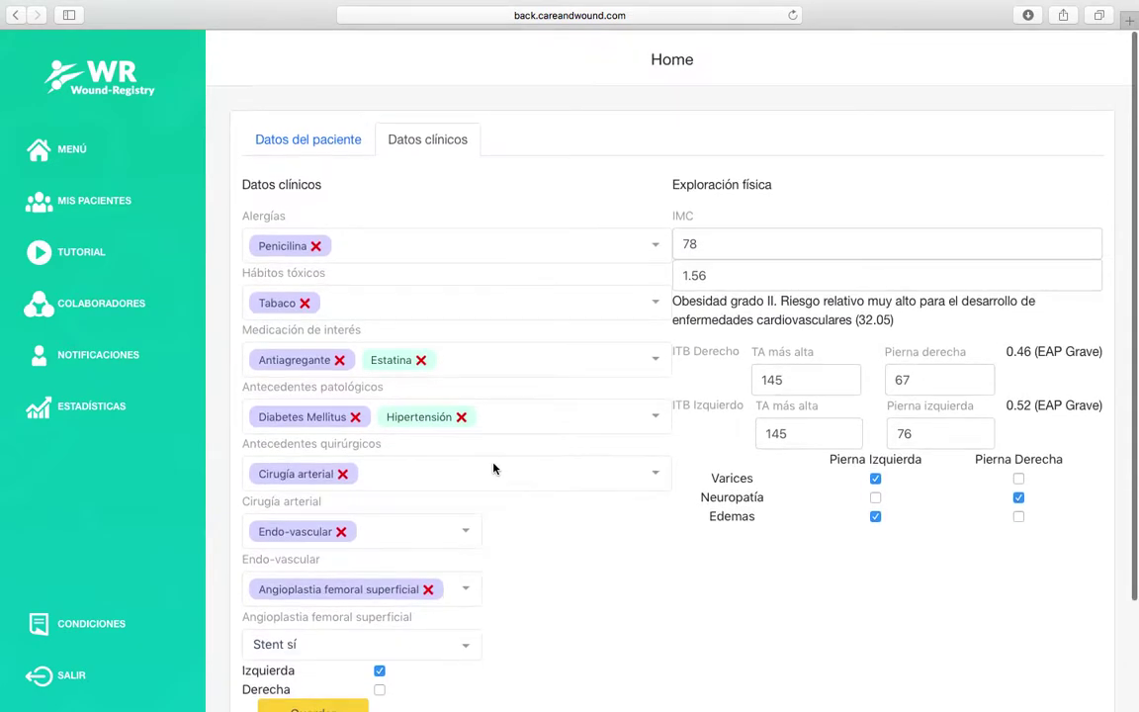
scroll(494, 468, "down", 3)
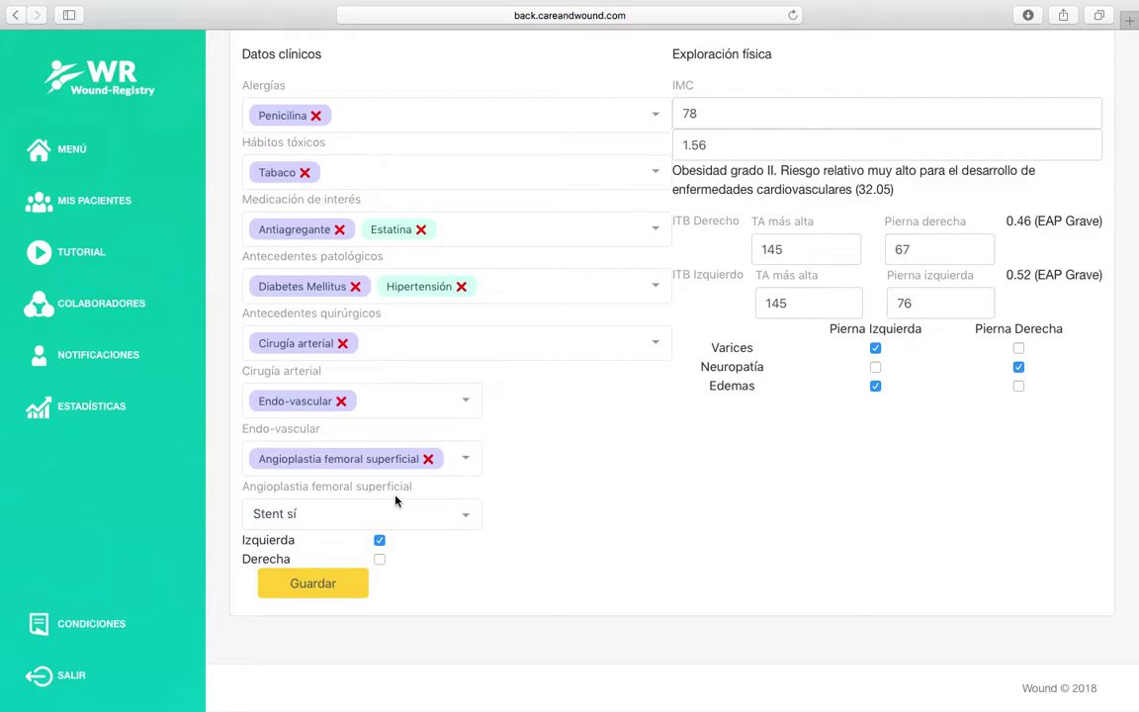
scroll(395, 501, "up", 3)
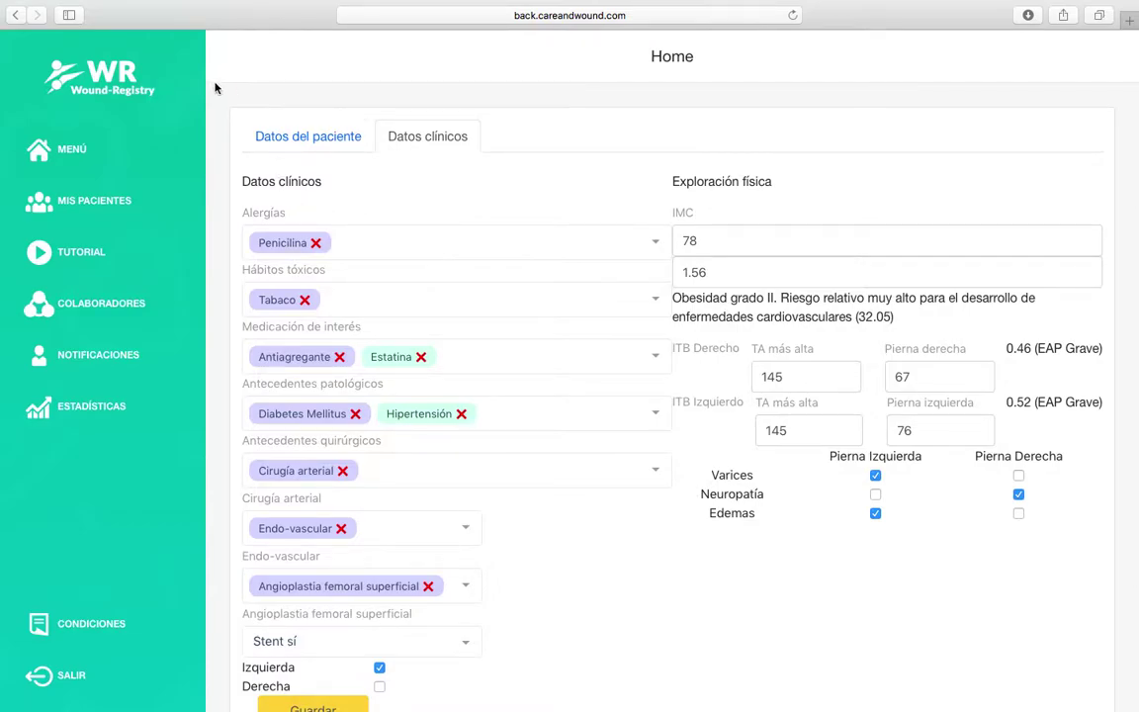
left_click(15, 15)
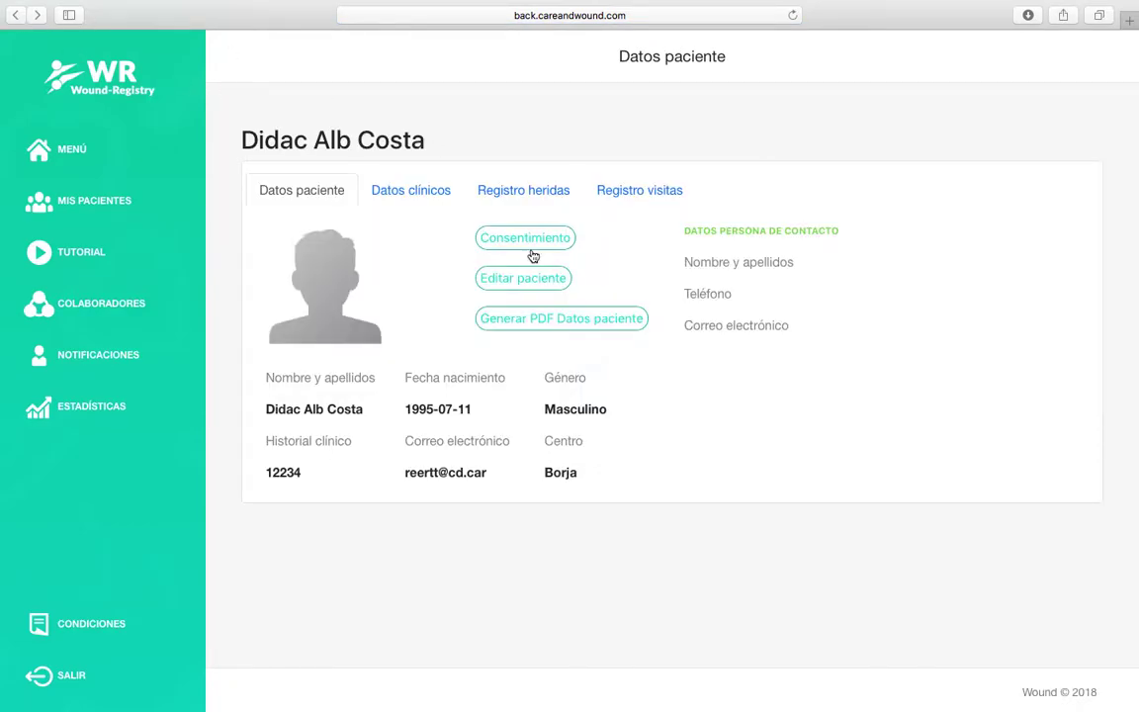
Step: Examine the entries of Herida 1 in the patient's wound register, and display the visit register
left_click(518, 188)
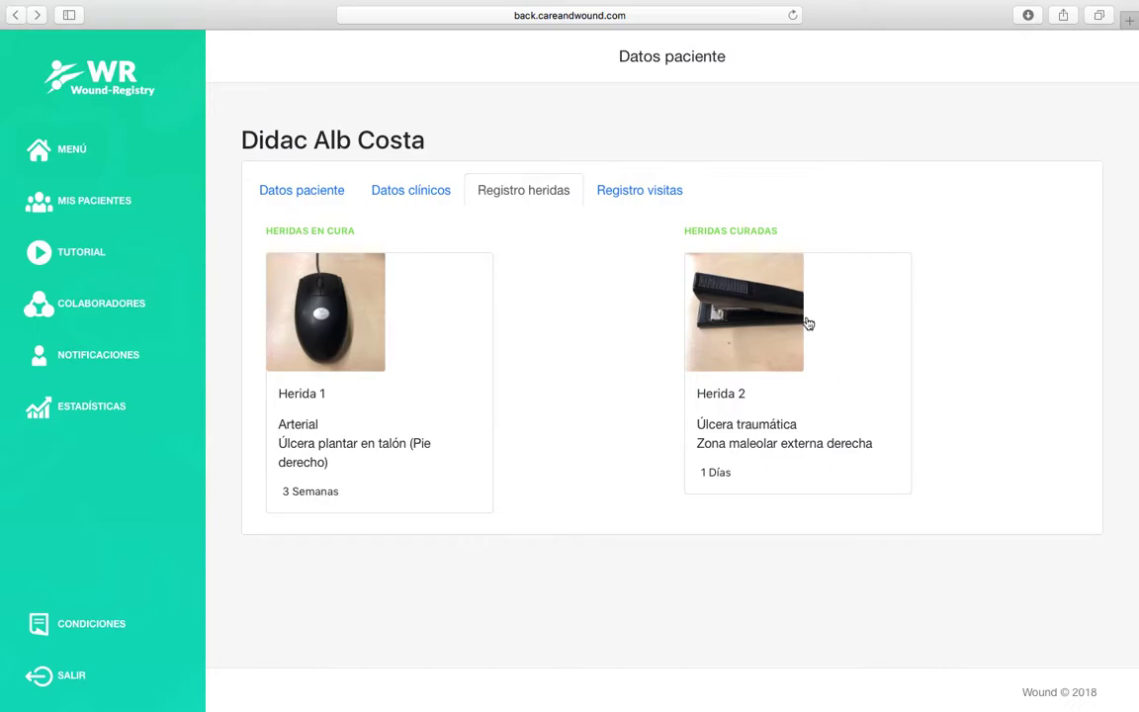
left_click(312, 329)
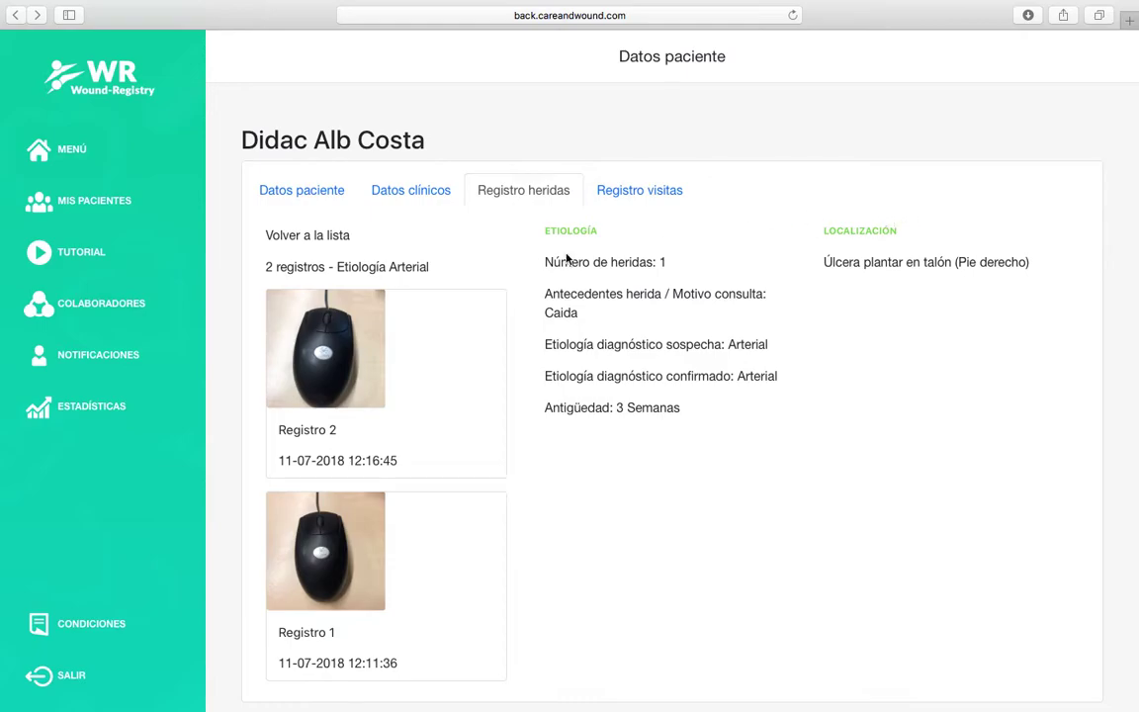
left_click(605, 202)
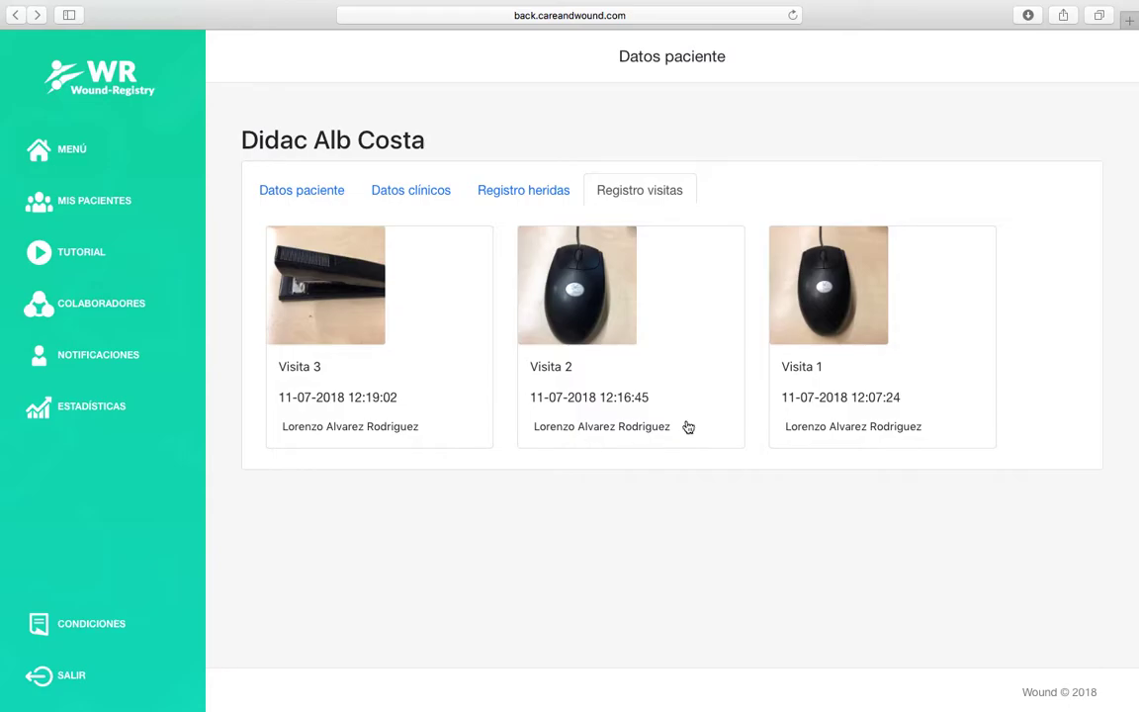
Step: Generate the patient data PDF from the patient record and read its personal data, medical history and pulse examination sections
left_click(304, 191)
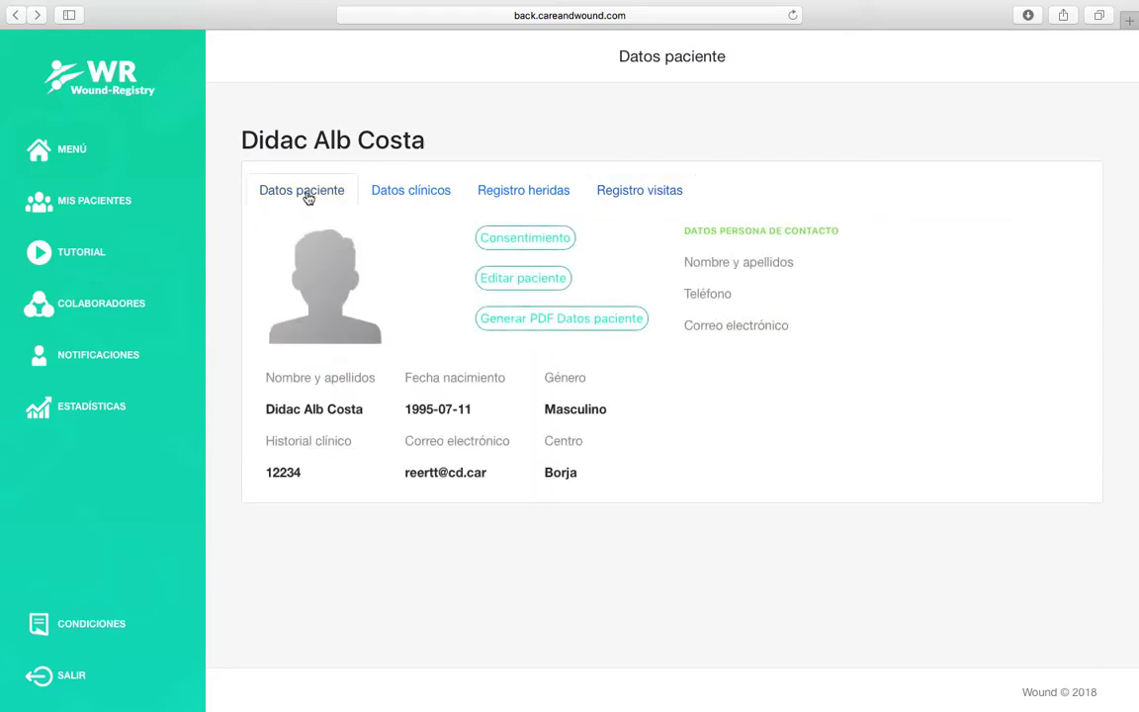
left_click(532, 321)
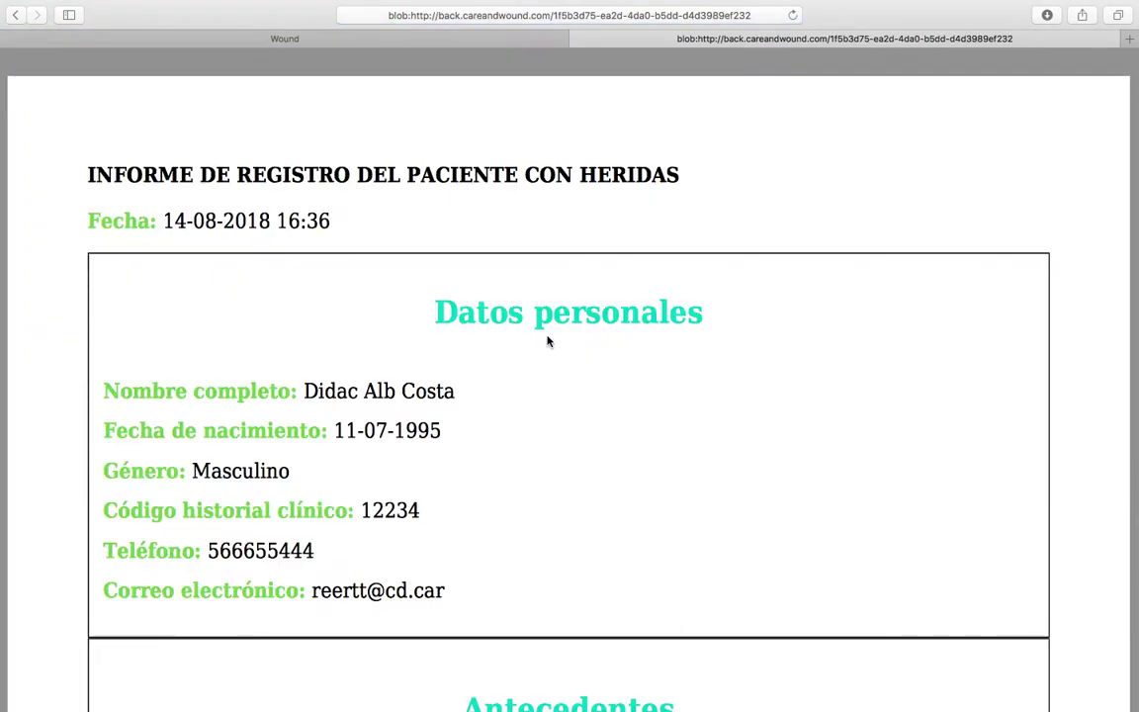
scroll(547, 341, "down", 3)
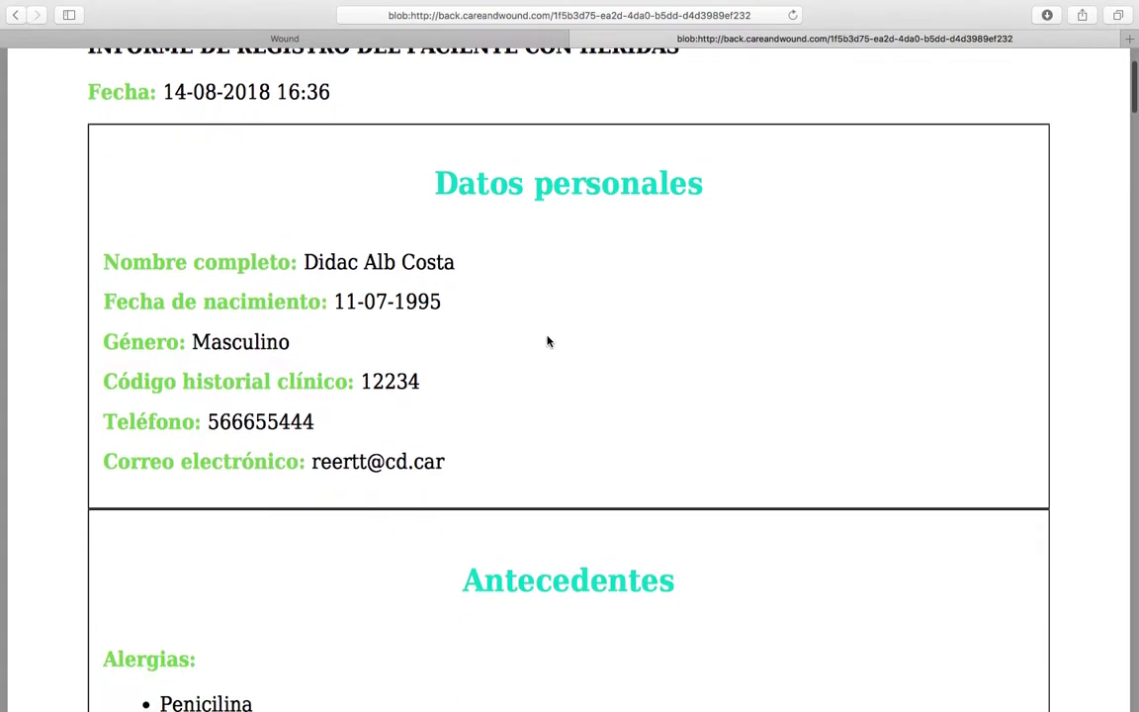
scroll(548, 341, "down", 6)
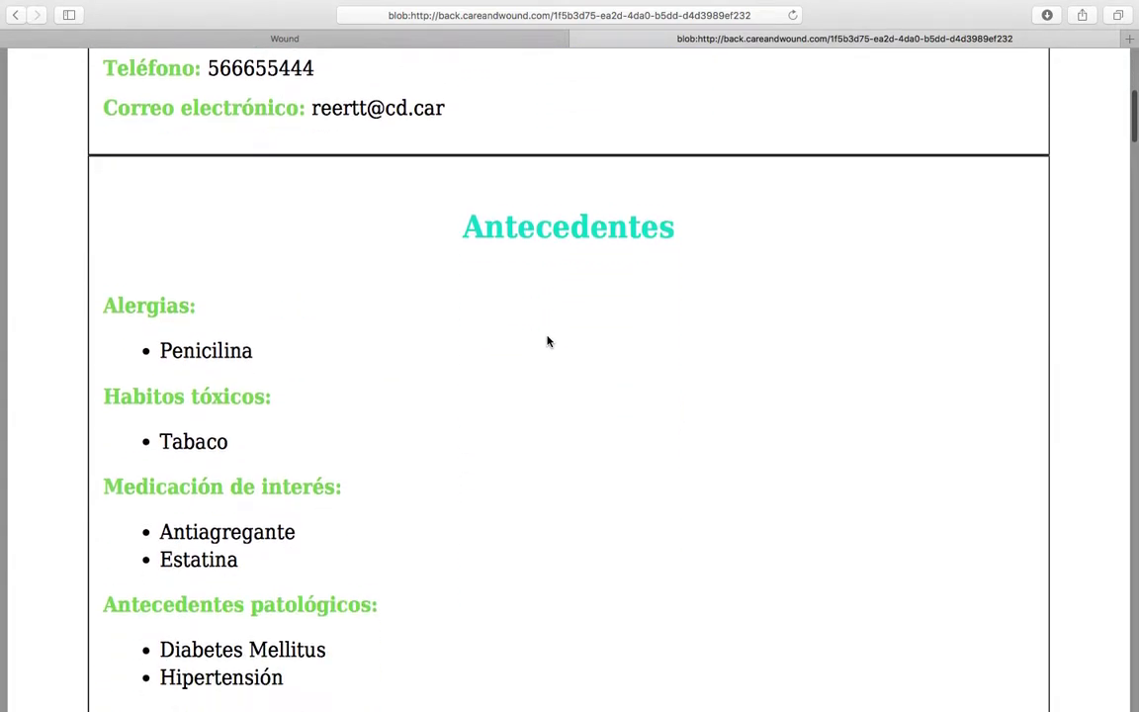
scroll(548, 341, "down", 14)
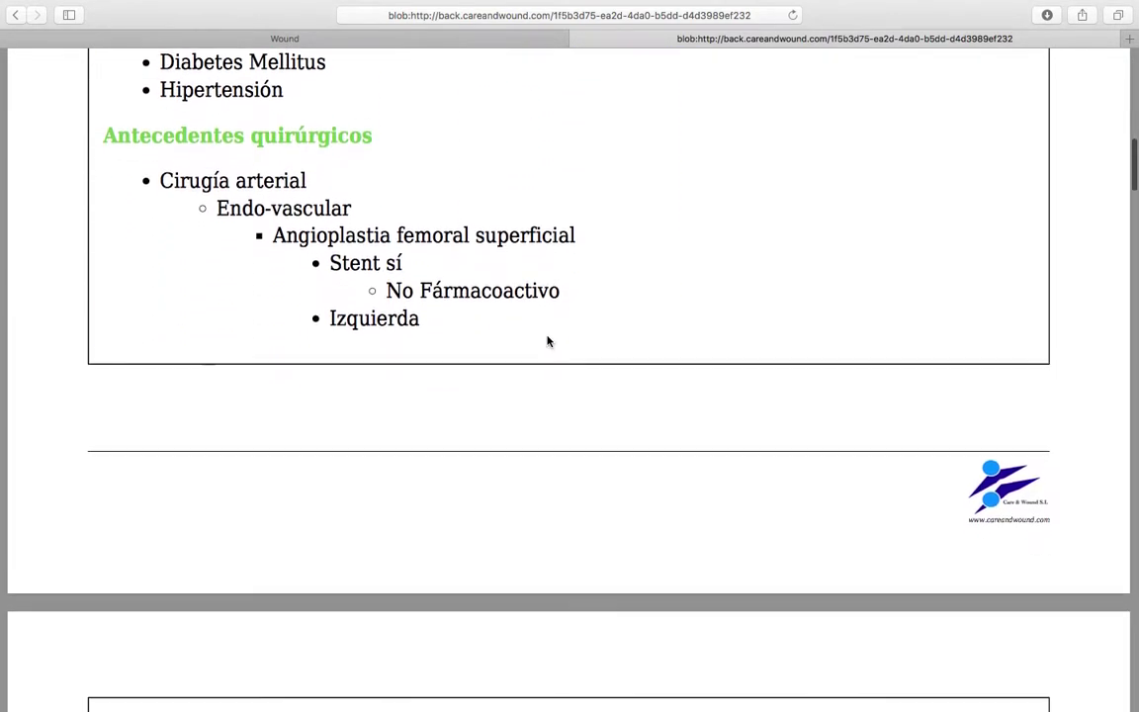
scroll(548, 341, "down", 13)
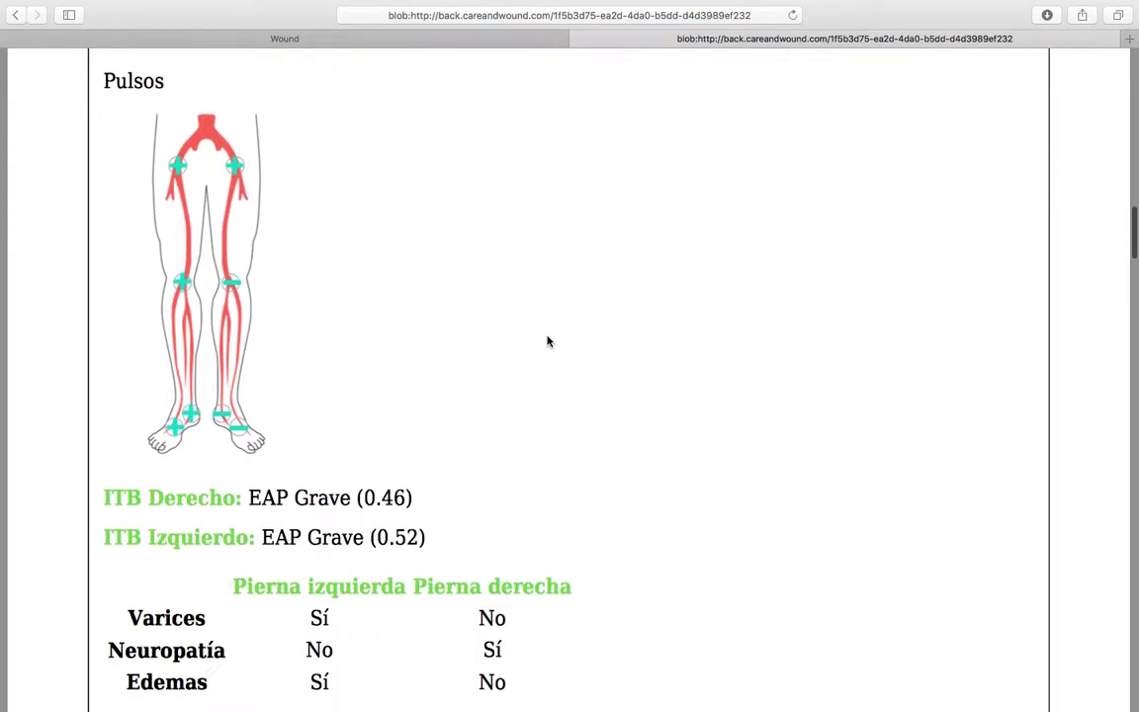
Step: Review the photo evolution and dated entries of each wound in the report's Heridas section, and return to the patient record
scroll(547, 341, "down", 19)
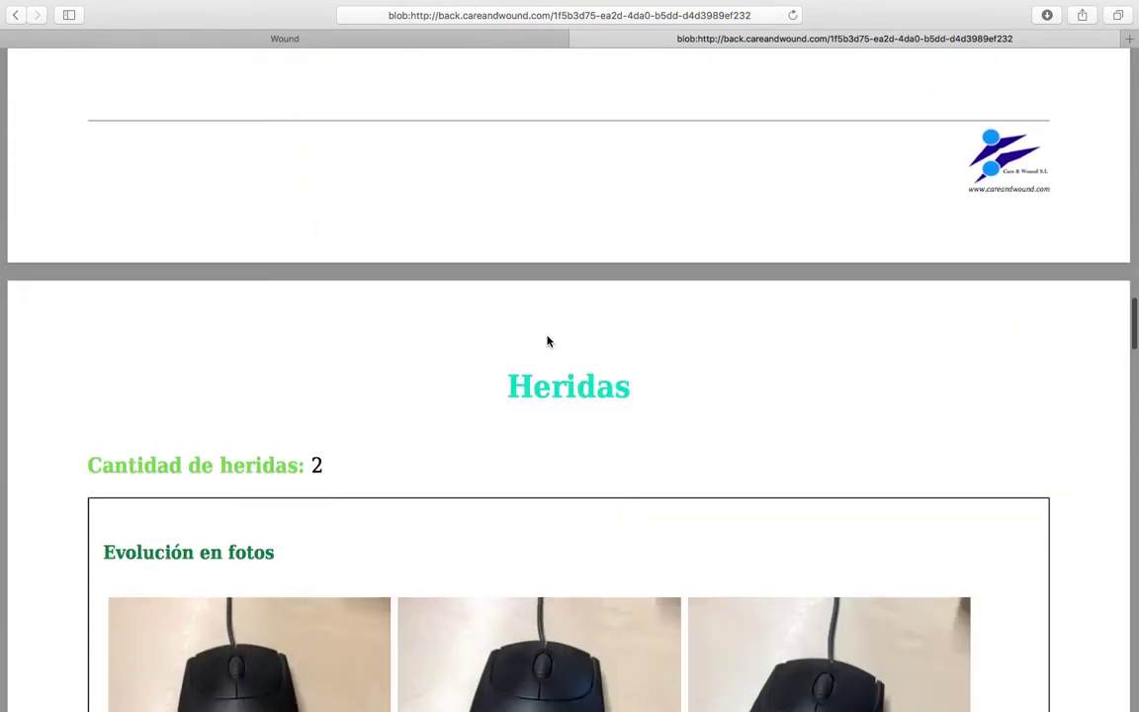
scroll(547, 341, "down", 5)
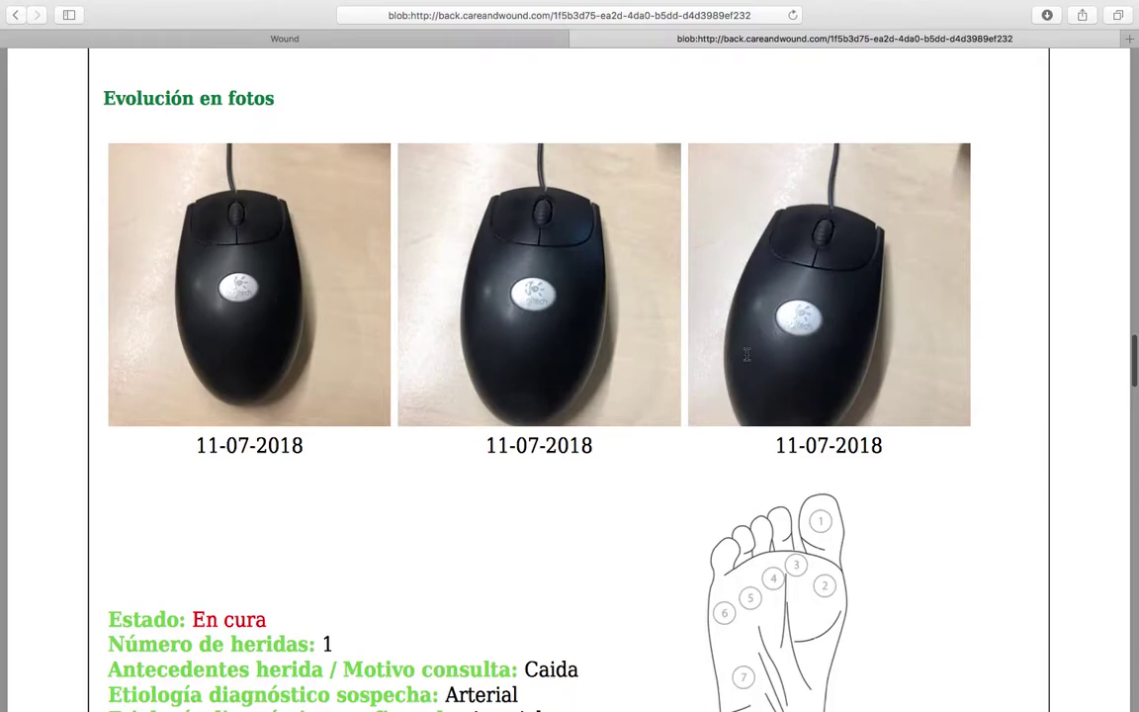
scroll(588, 271, "down", 10)
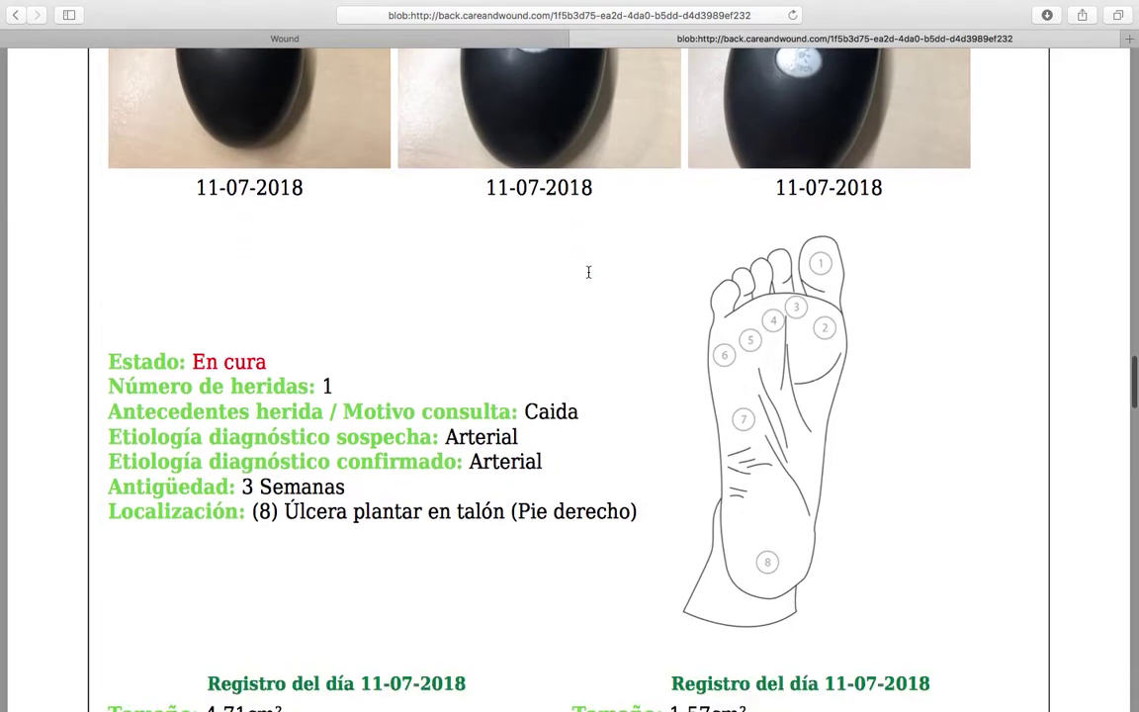
scroll(386, 560, "down", 10)
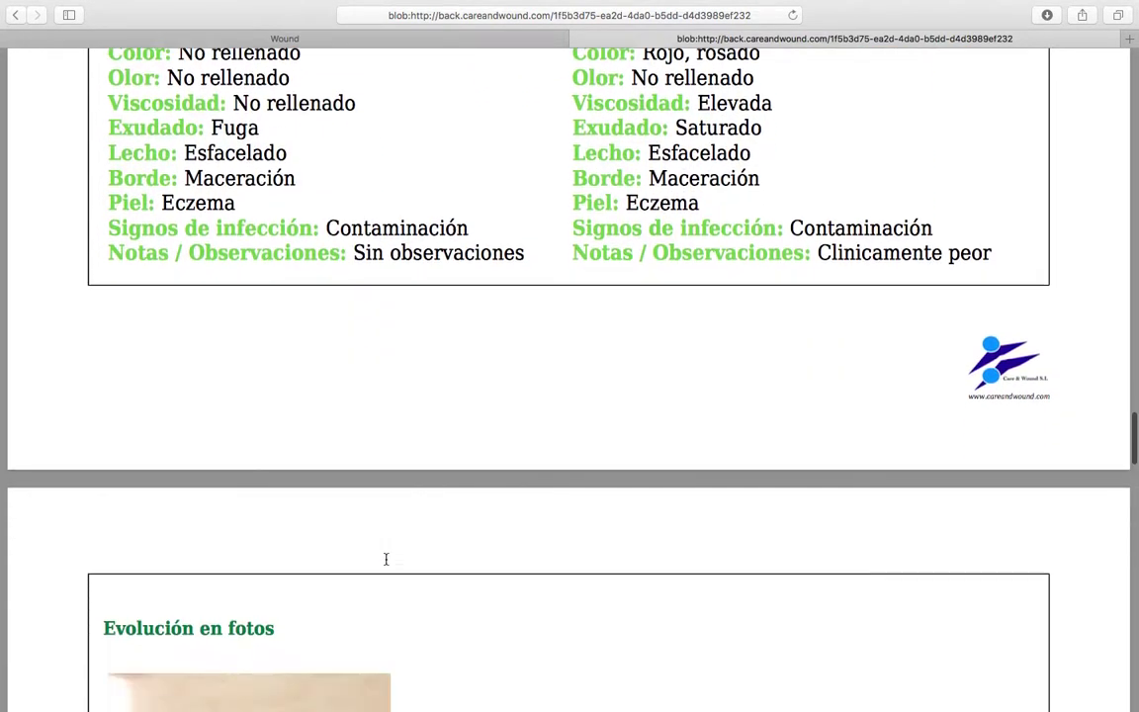
scroll(385, 560, "down", 10)
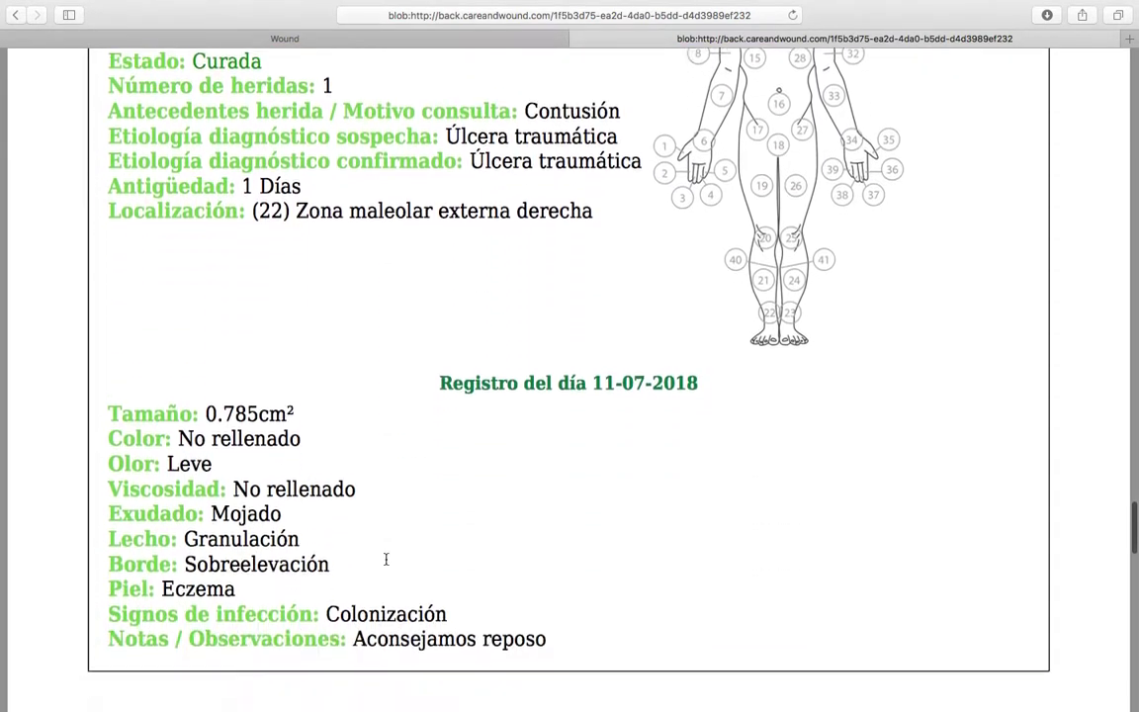
scroll(385, 560, "down", 8)
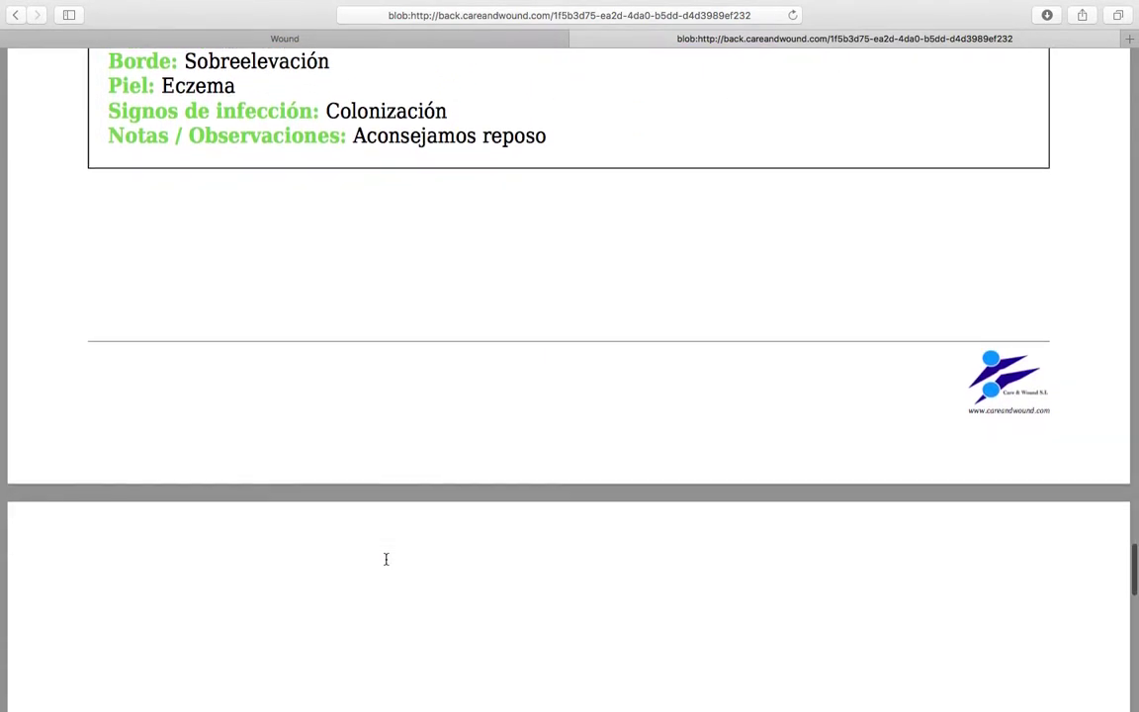
scroll(385, 559, "up", 5)
scroll(385, 559, "up", 5)
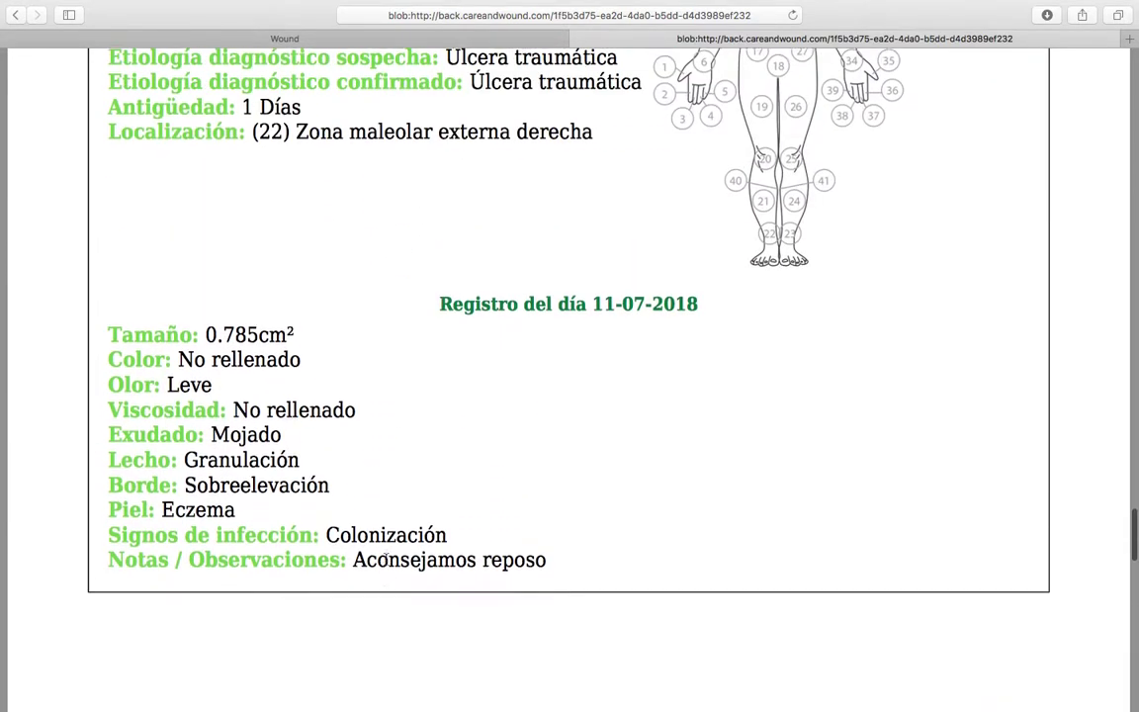
left_click(580, 56)
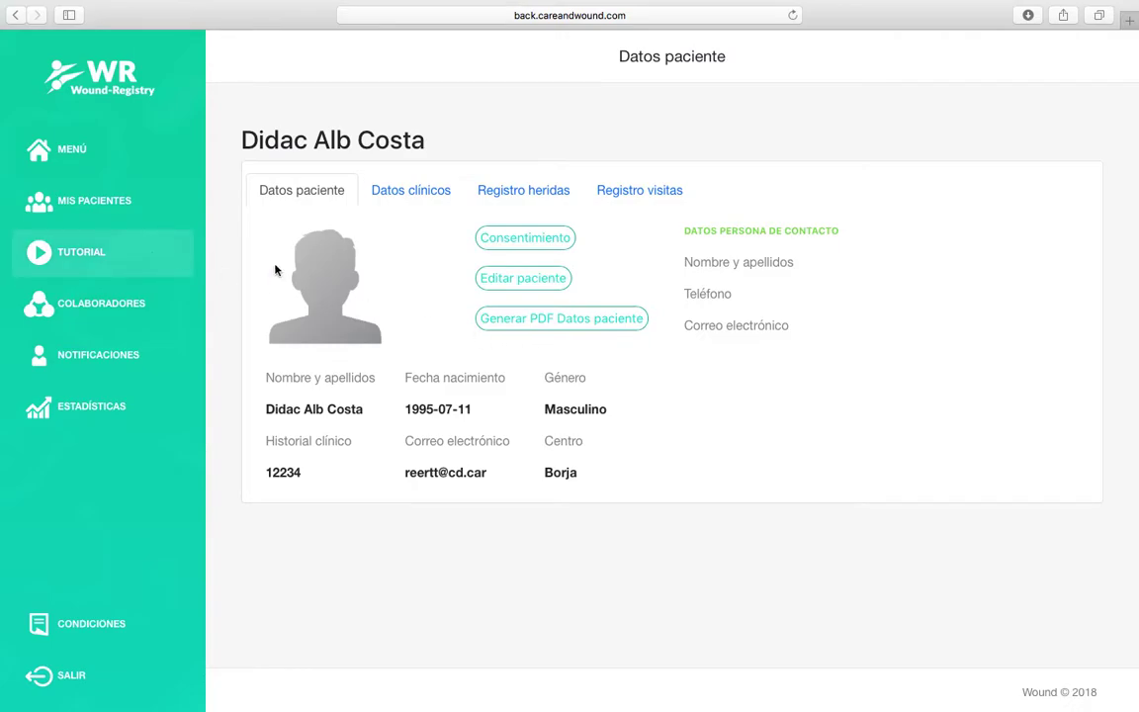
Step: Check the new and old patient notifications, and open the record of patient number 6 from the own patients list
left_click(60, 149)
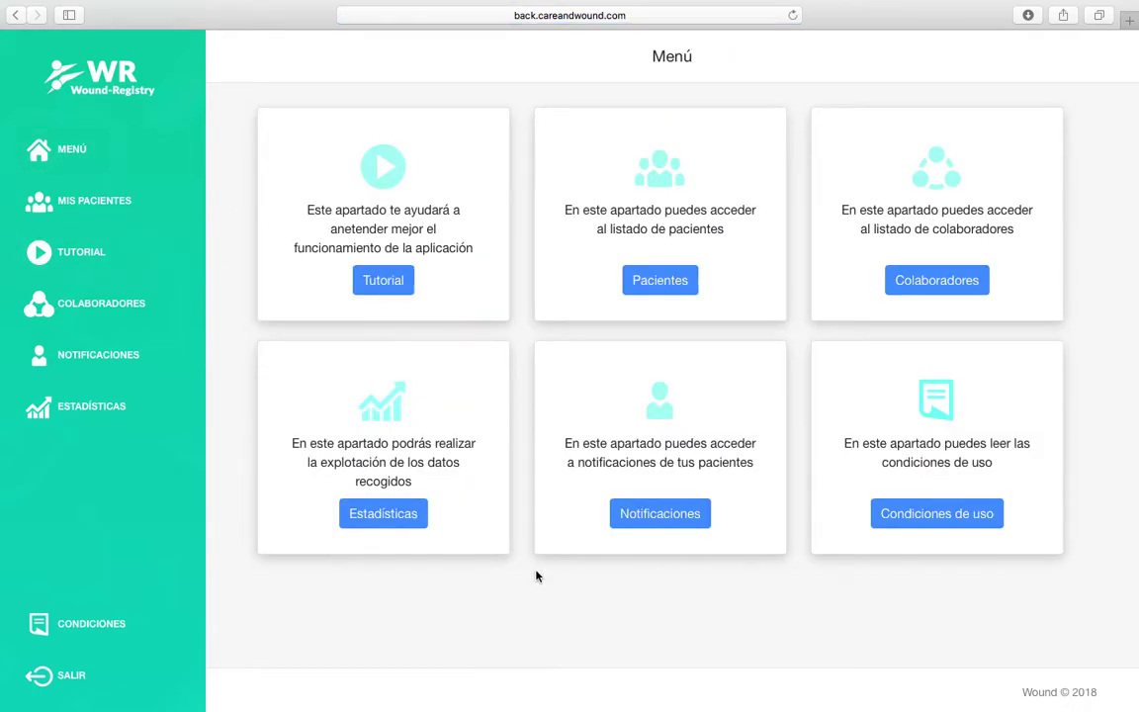
left_click(662, 522)
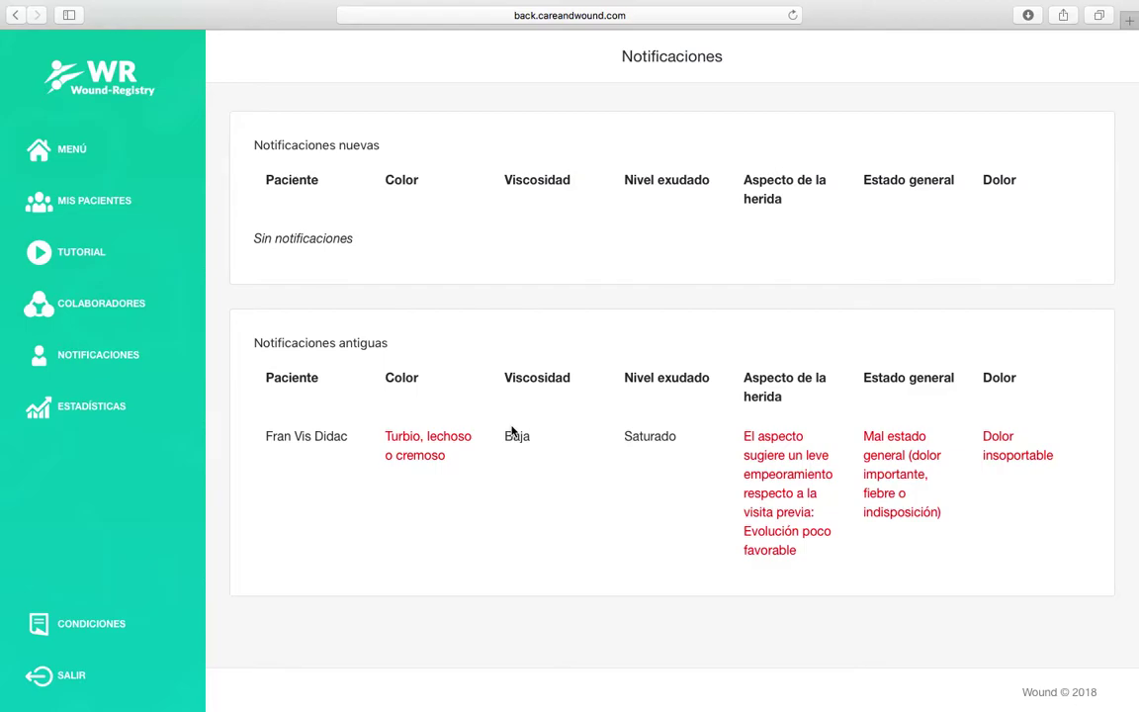
left_click(103, 210)
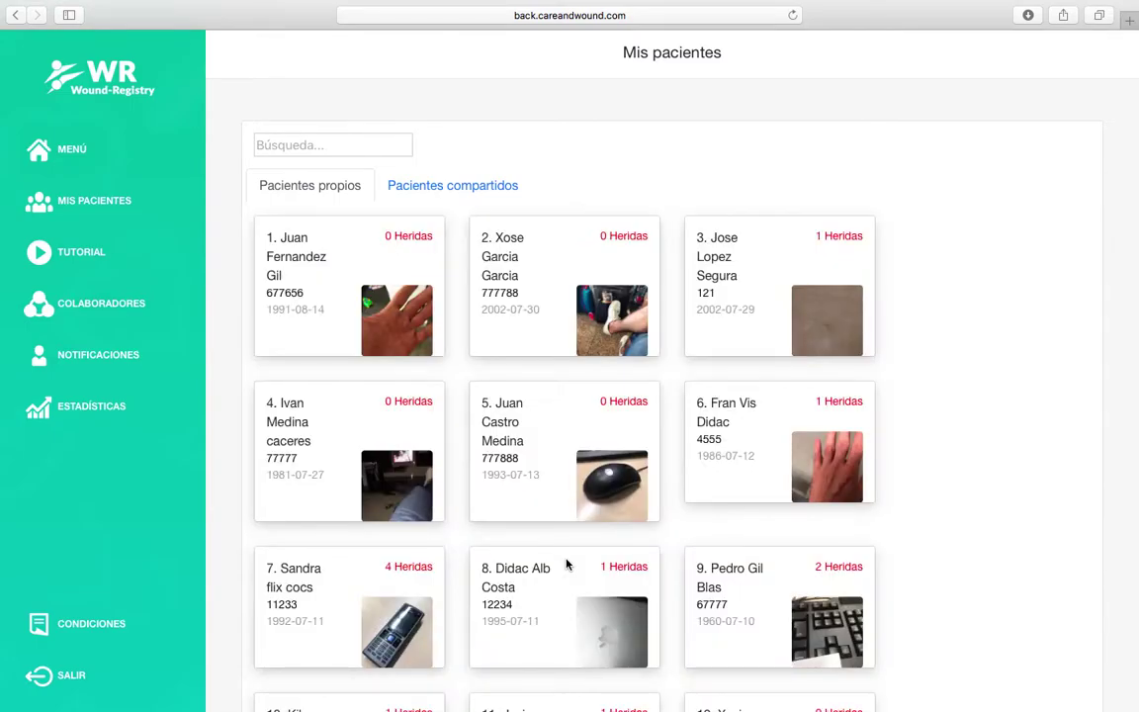
scroll(566, 564, "down", 2)
left_click(724, 354)
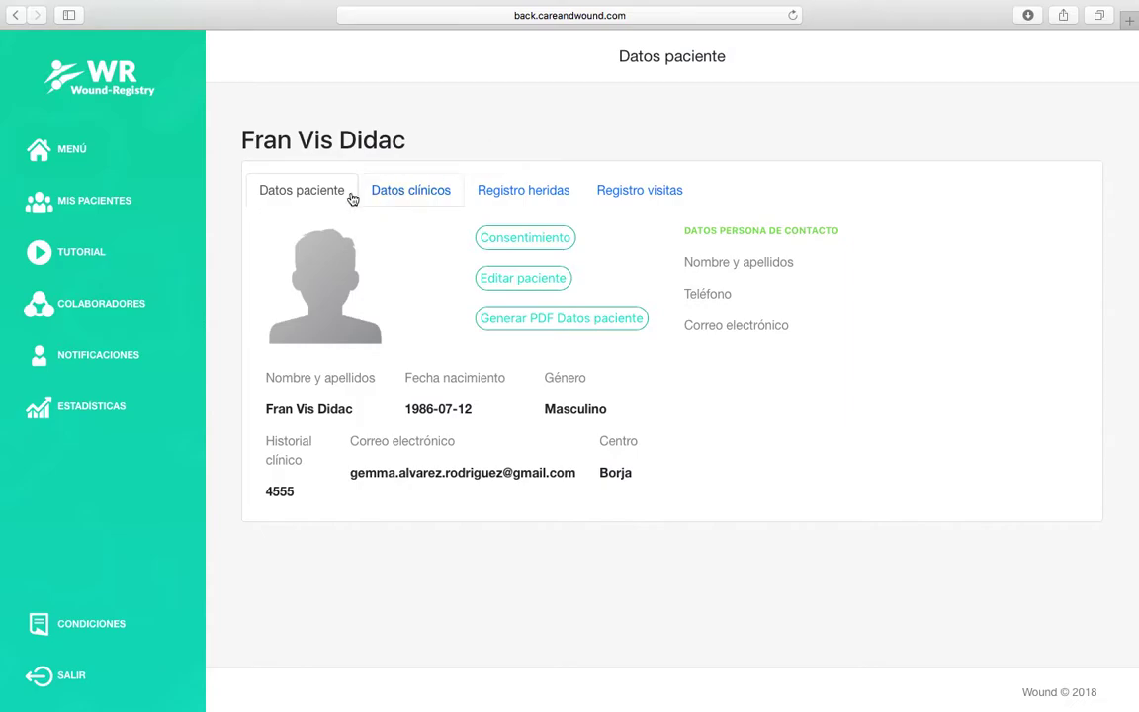
Step: Examine Registro 1 of the self-visit Visita 6 in the patient's visit register, down to the wound characteristics and care plan
left_click(608, 193)
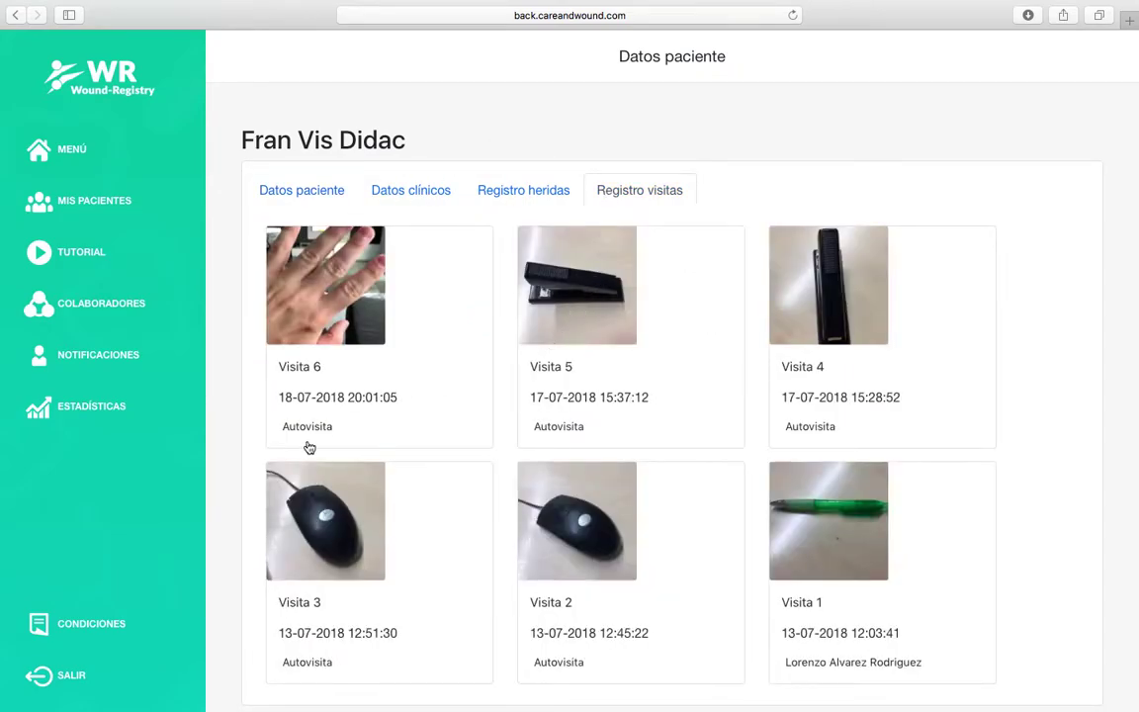
scroll(759, 447, "down", 2)
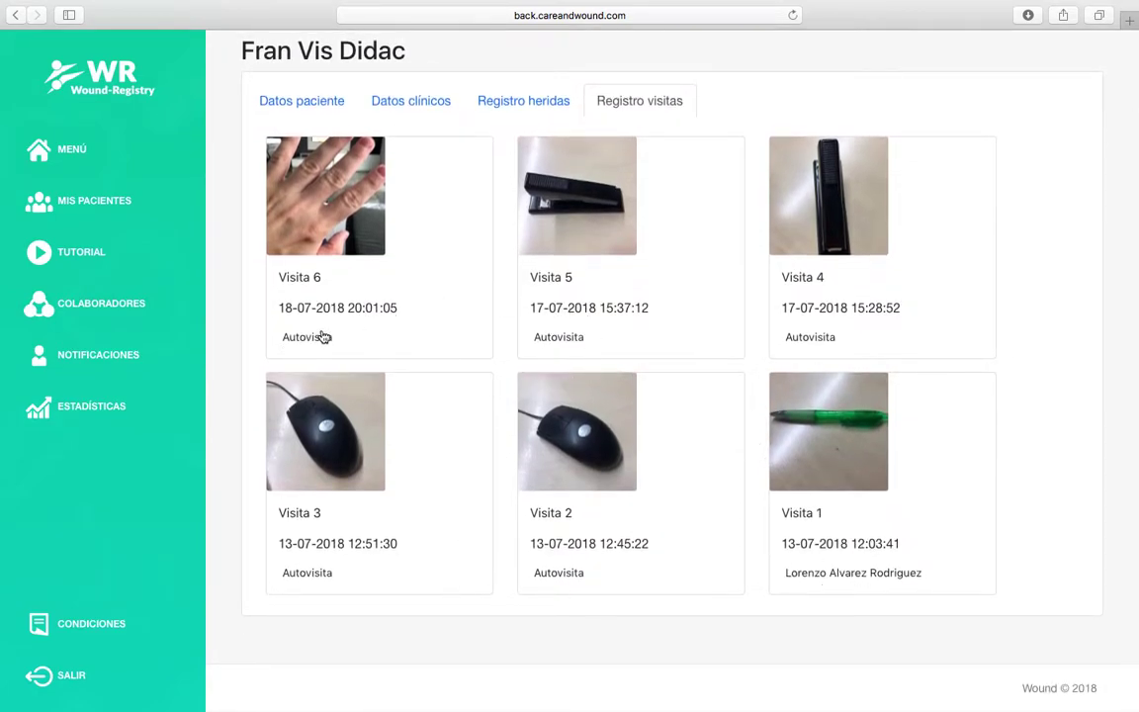
scroll(350, 346, "up", 2)
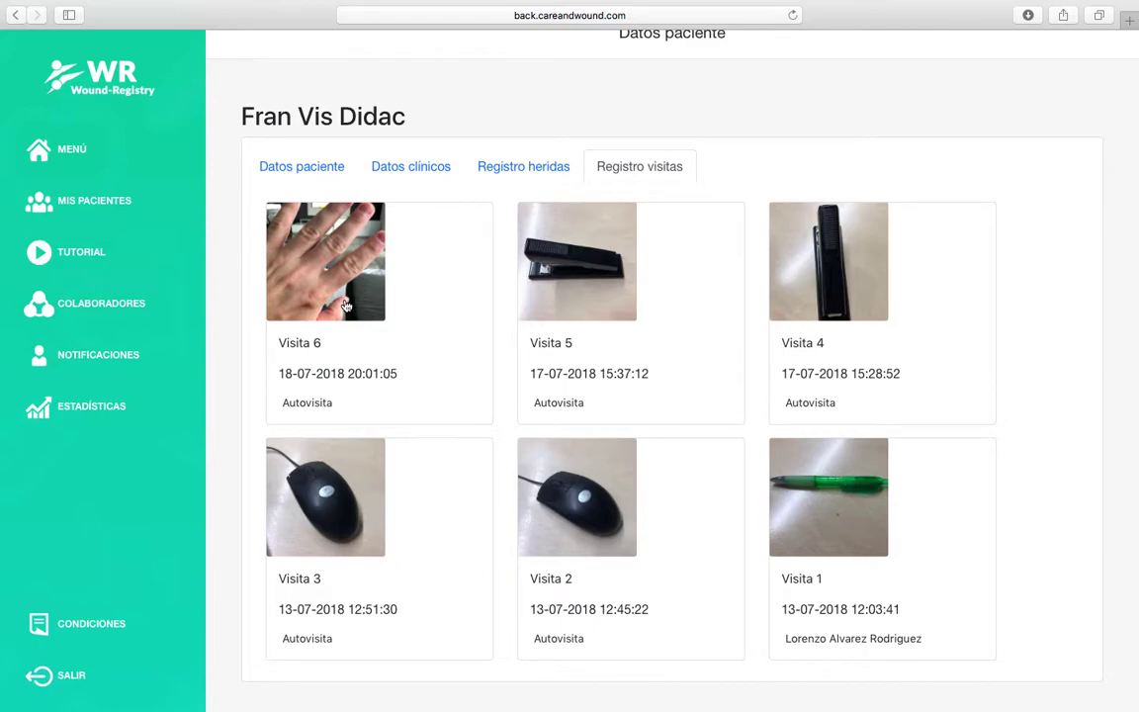
left_click(346, 307)
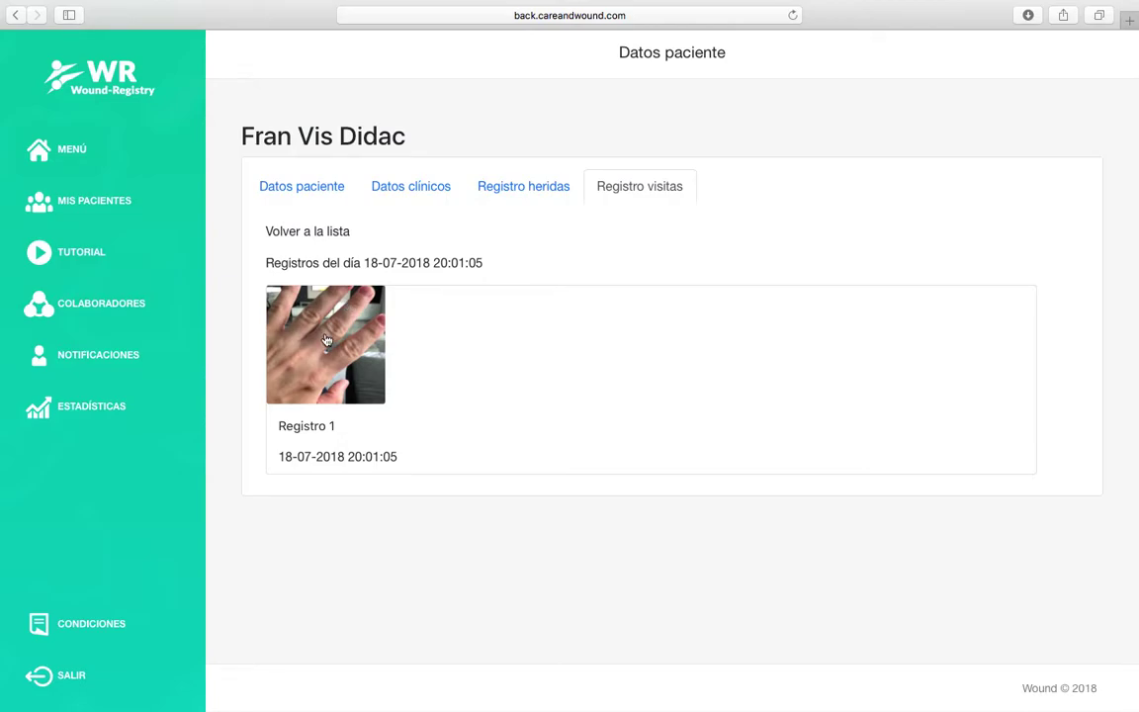
left_click(327, 340)
scroll(513, 310, "down", 3)
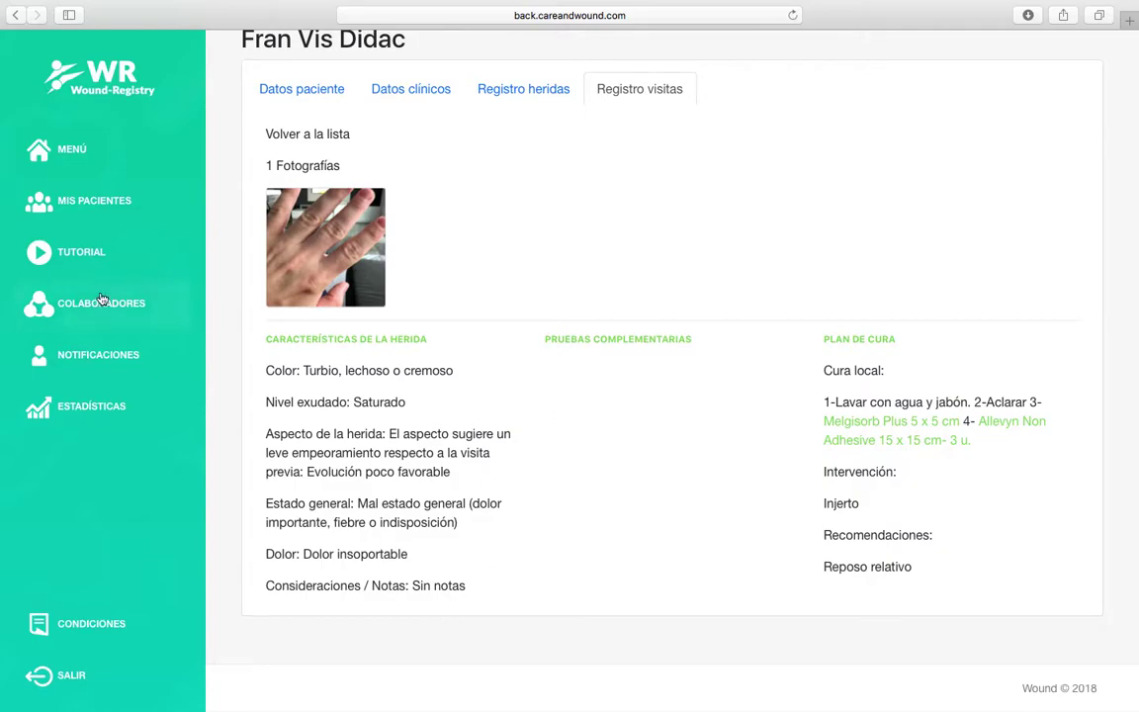
Step: Run a statistics search for patients with the toxic habit Tabaco and the surgical history Cirugía venosa
left_click(68, 410)
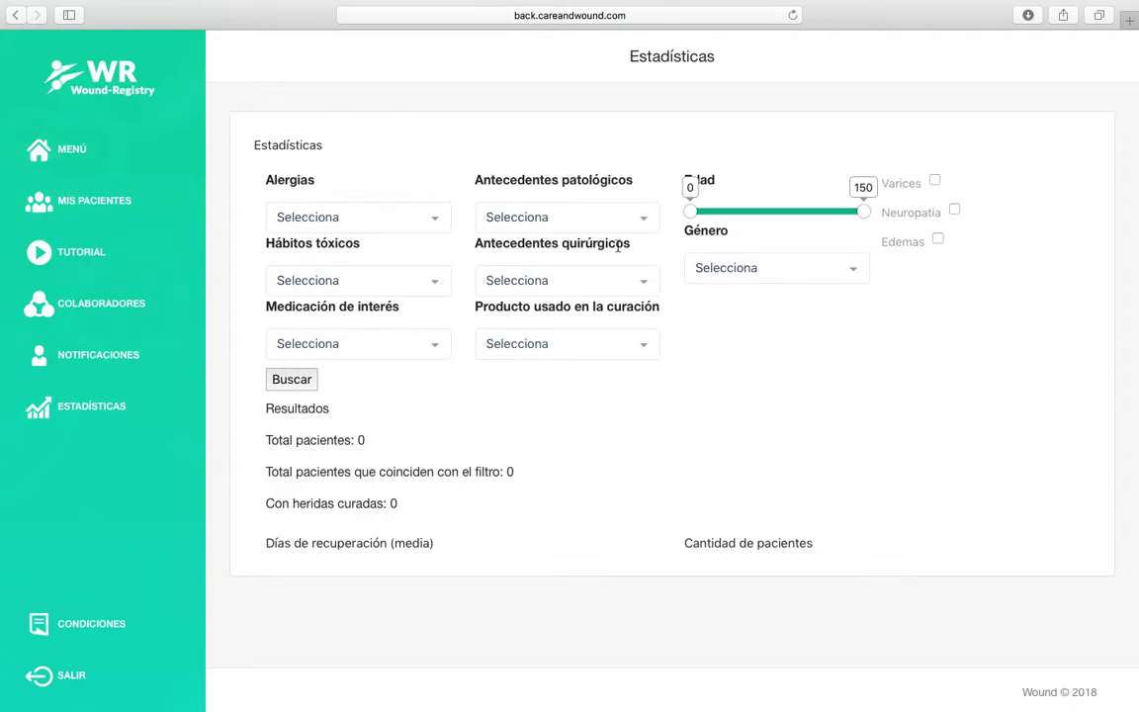
left_click(433, 284)
left_click(313, 314)
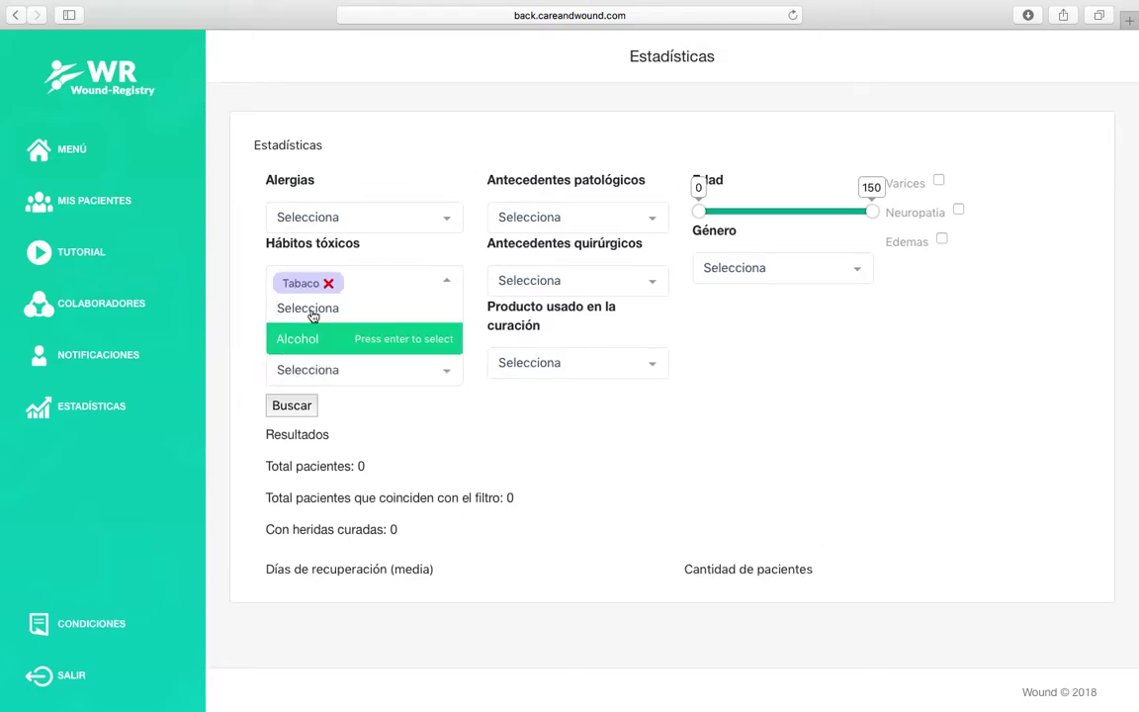
left_click(653, 285)
left_click(573, 345)
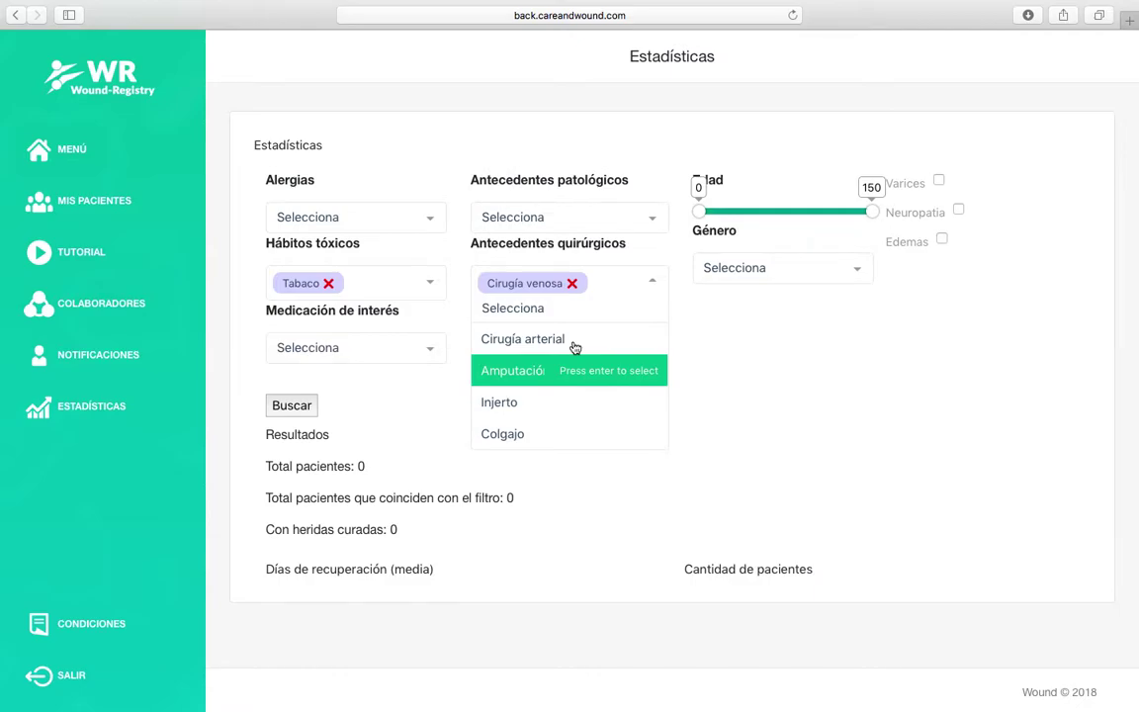
left_click(748, 374)
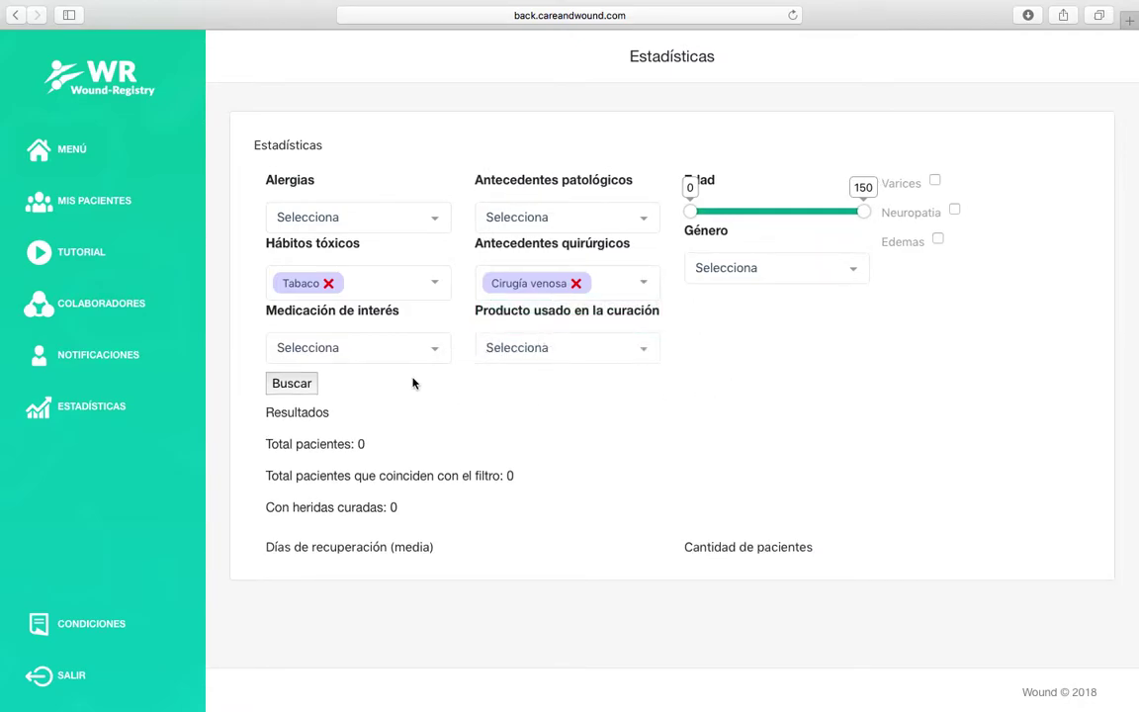
left_click(292, 391)
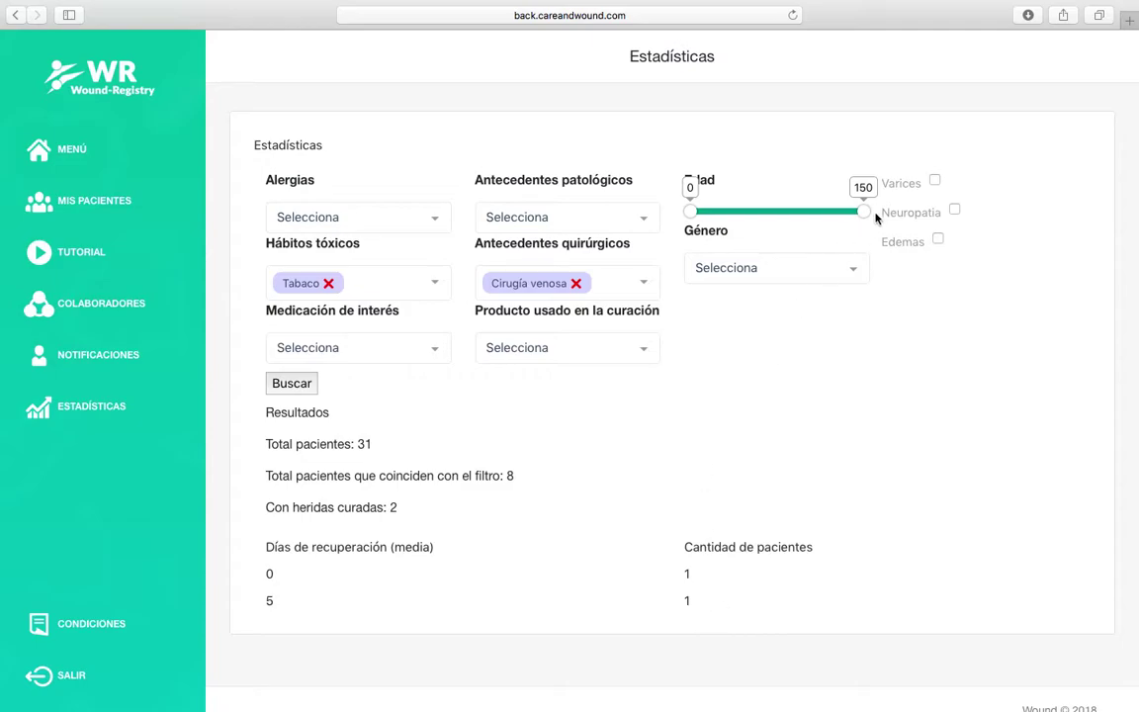
Step: Set the statistics age range to 8–85, and look through the healing product options without choosing one
left_click_drag(864, 212, 788, 211)
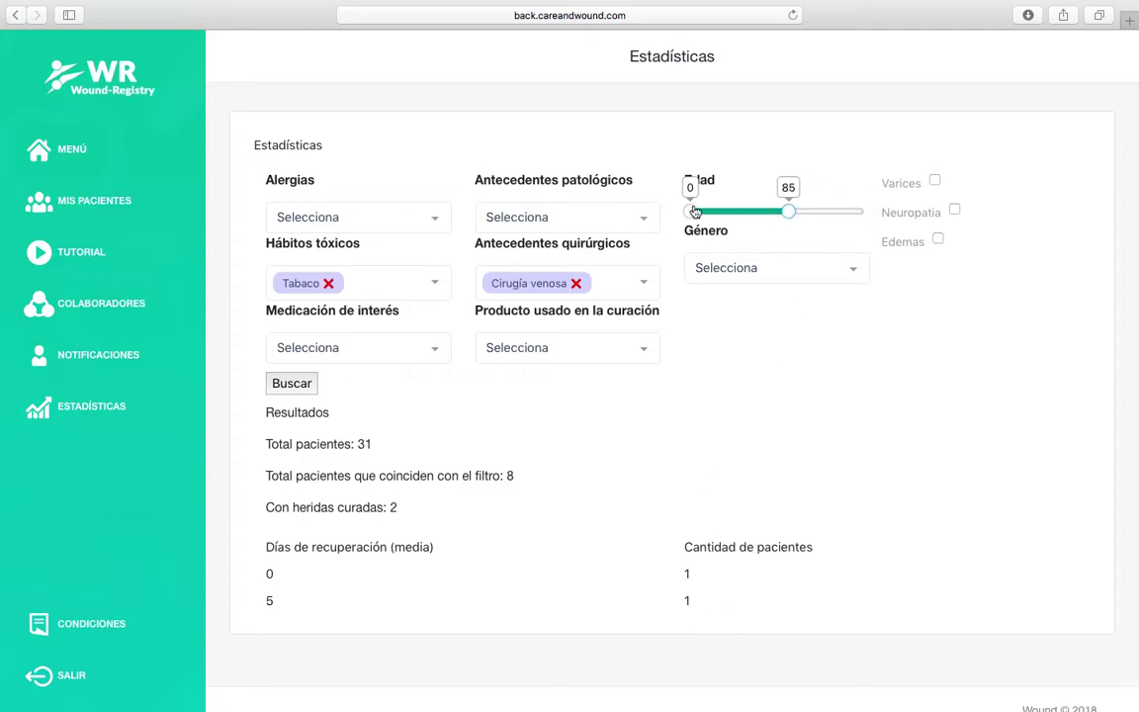
left_click_drag(694, 210, 700, 211)
left_click(652, 347)
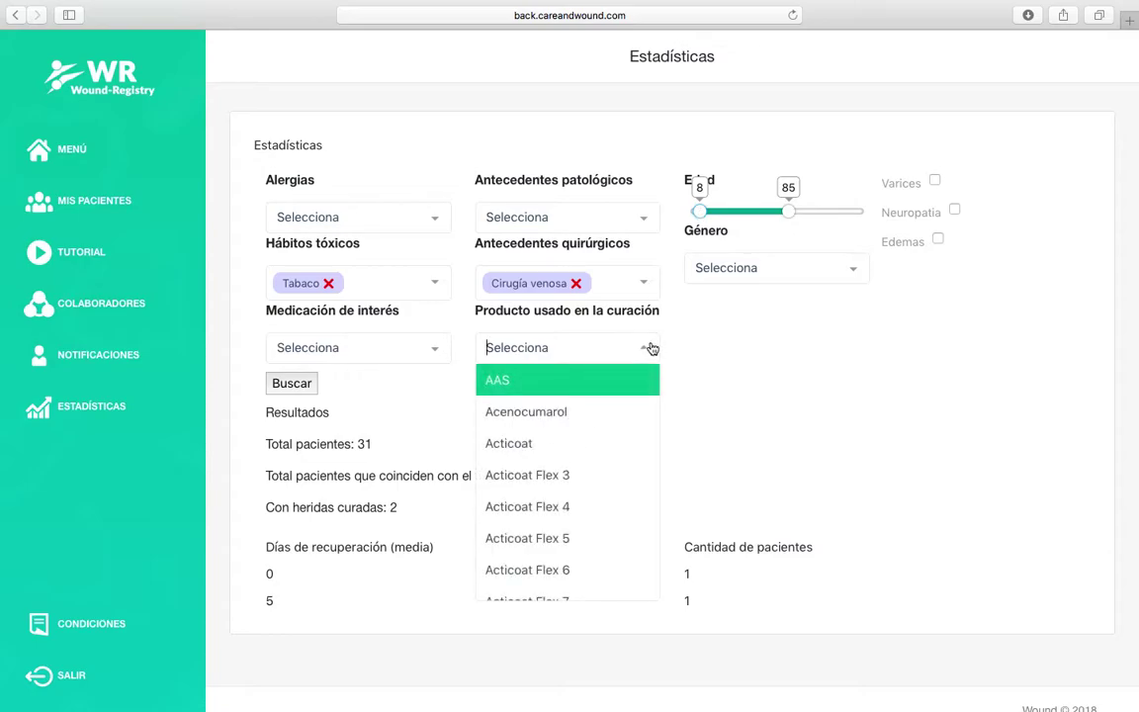
scroll(584, 529, "down", 1)
left_click(684, 500)
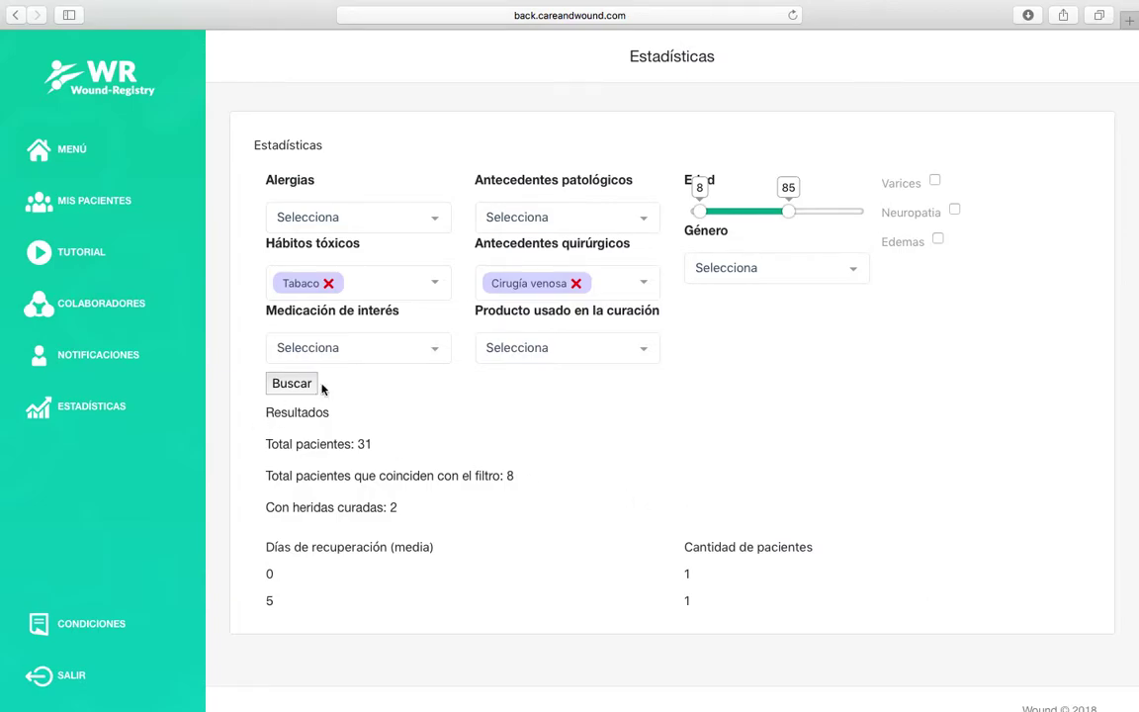
Step: View the gender filter options without choosing one, and return to the platform's main menu
left_click(778, 275)
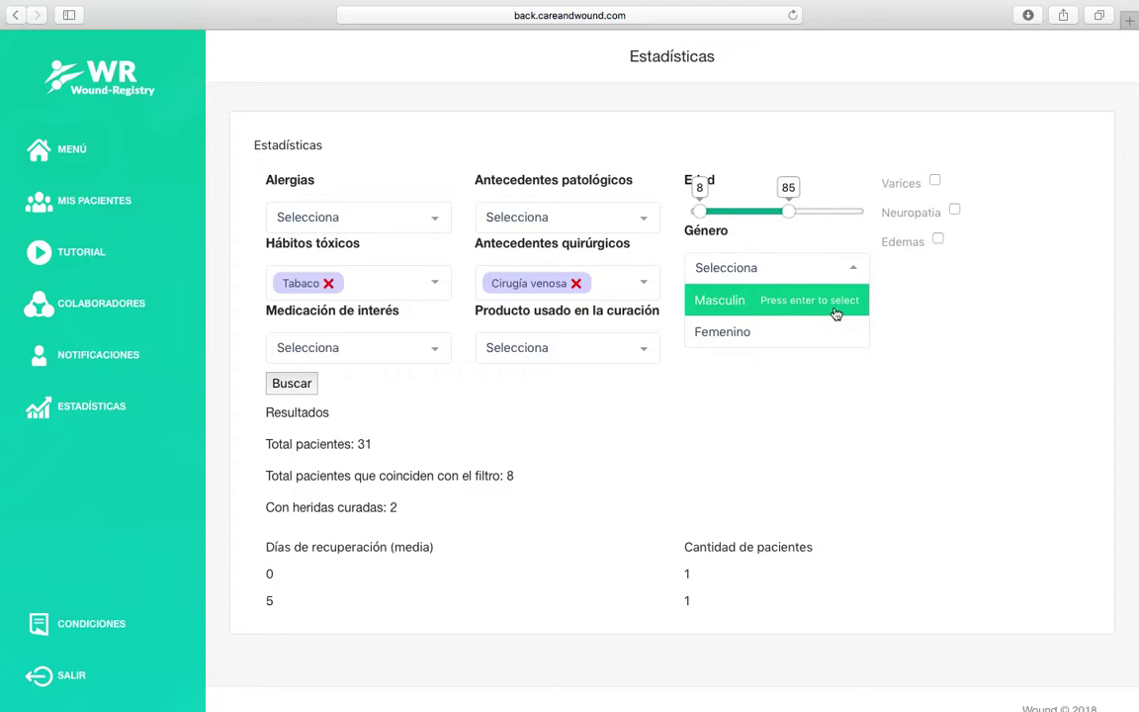
left_click(736, 442)
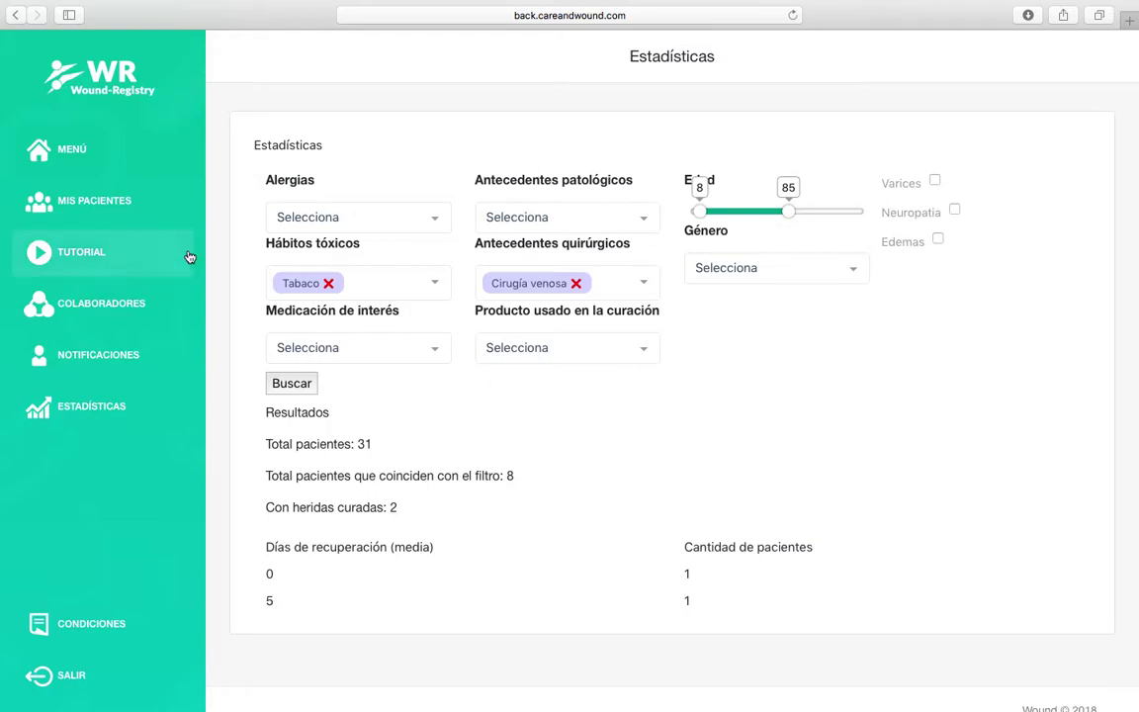
left_click(75, 156)
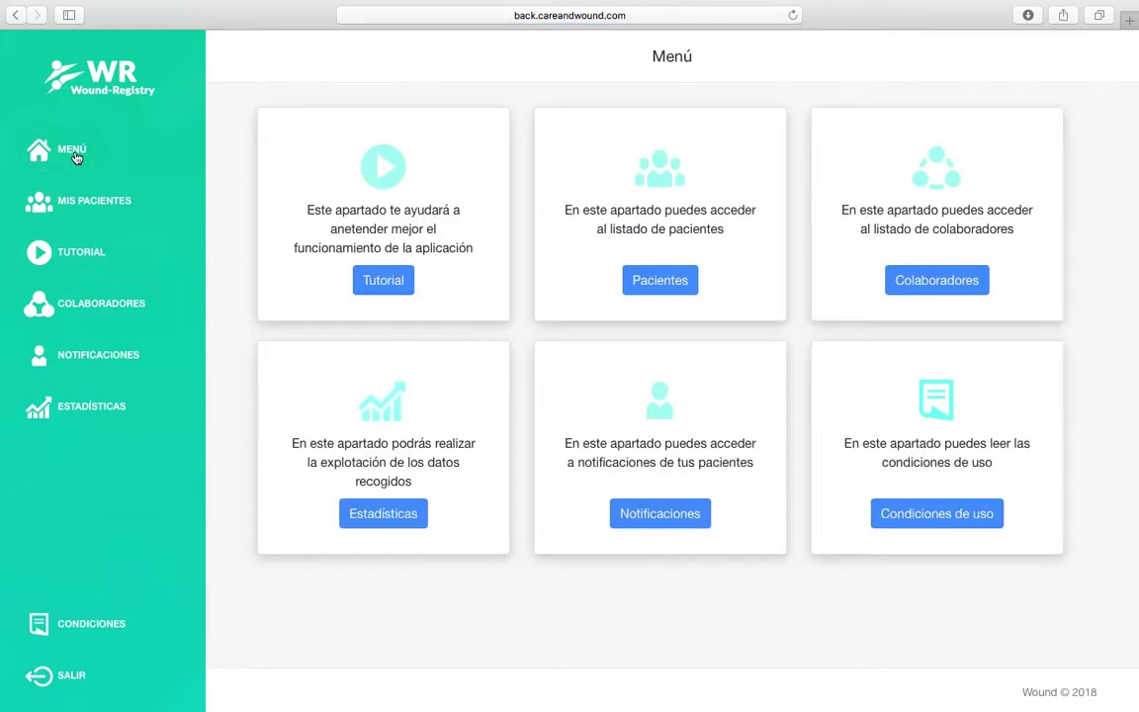